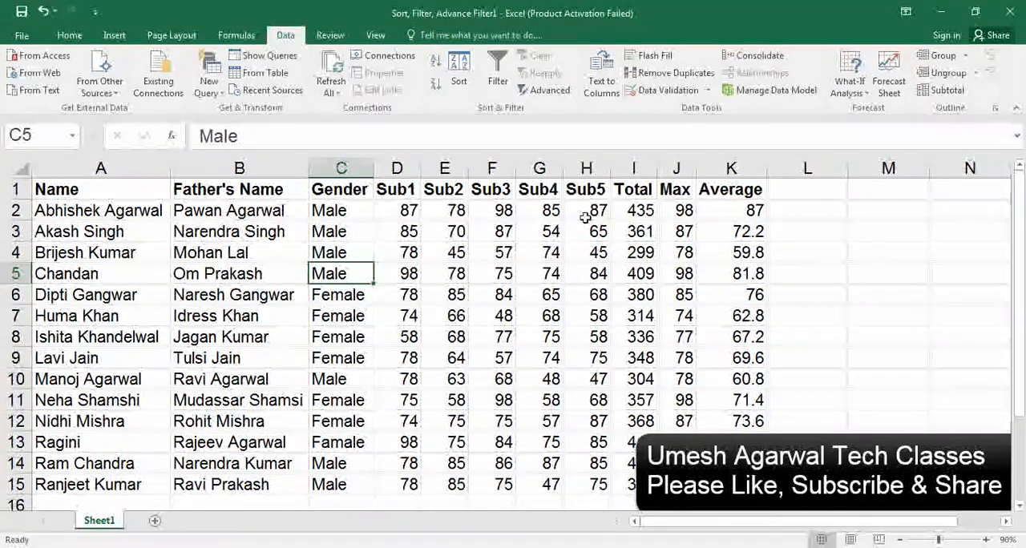
Copy the Gender header from C1 into L1 as the heading of the filter criteria
{"action": "left_click", "coordinate": [366, 190]}
{"action": "key", "text": "ctrl+c"}
{"action": "key", "text": "Right"}
{"action": "key", "text": "Right"}
{"action": "key", "text": "Right"}
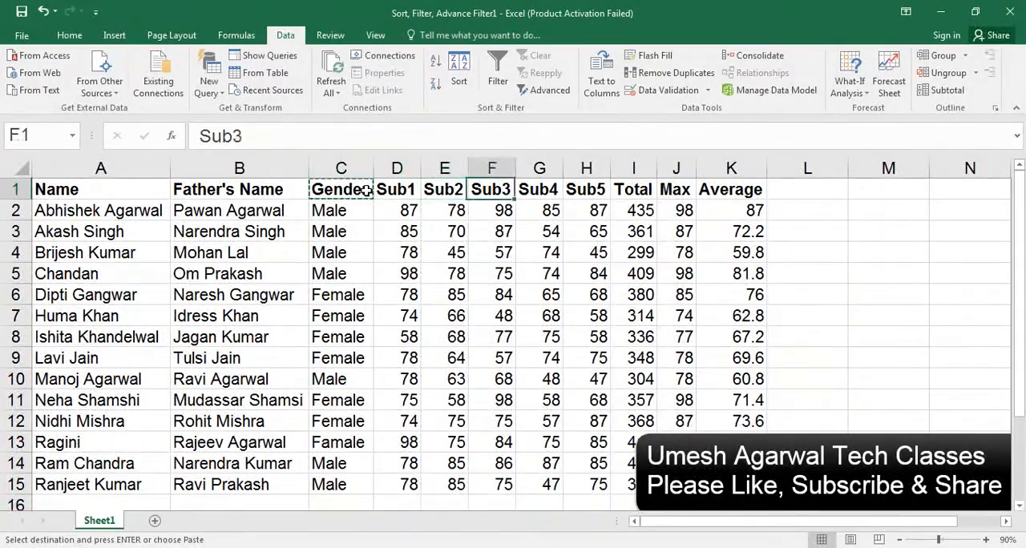
{"action": "left_click", "coordinate": [795, 191]}
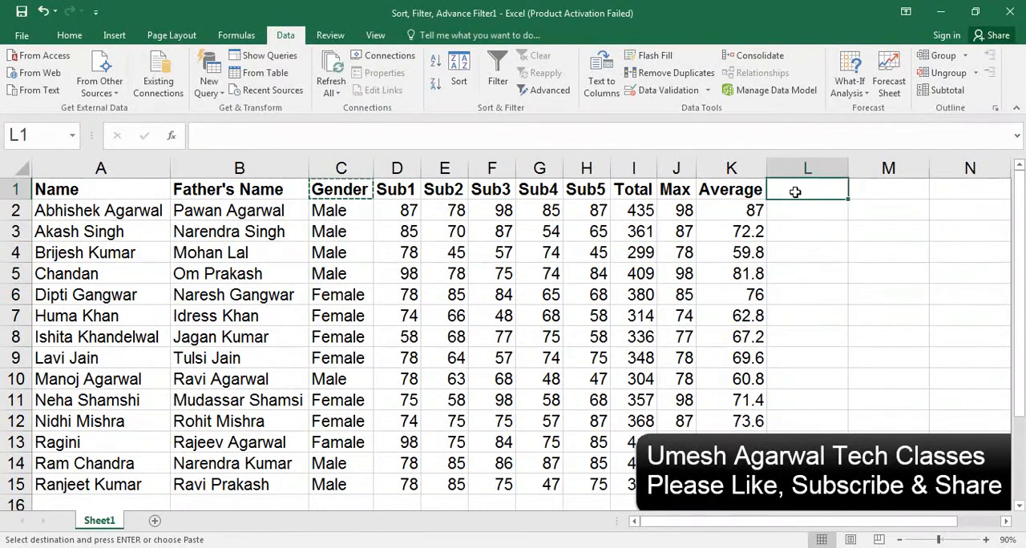
{"action": "key", "text": "ctrl+v"}
{"action": "key", "text": "Return"}
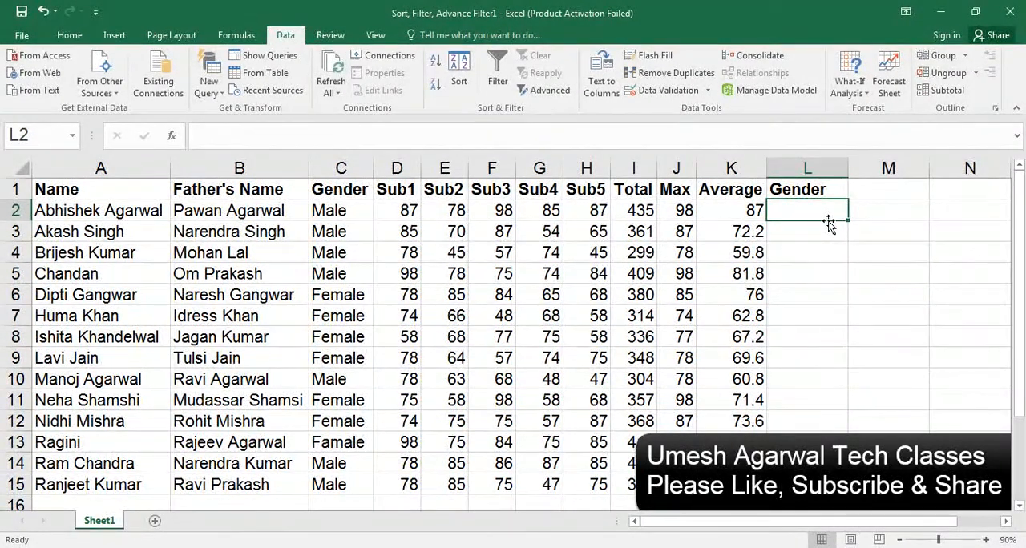
Apply list data validation to cell L2 with the source entries Male,Female
{"action": "left_click", "coordinate": [669, 91]}
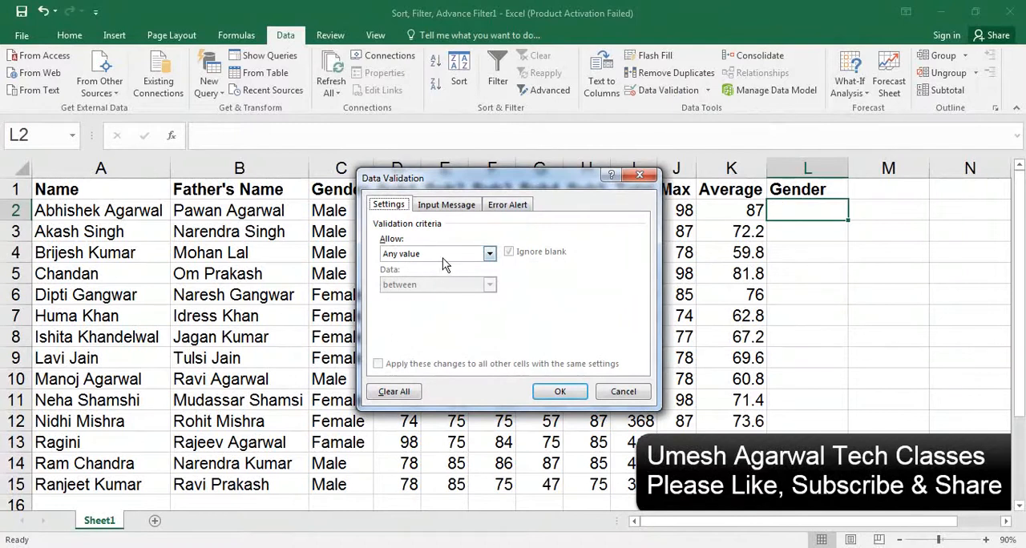
{"action": "left_click", "coordinate": [446, 254]}
{"action": "left_click", "coordinate": [414, 298]}
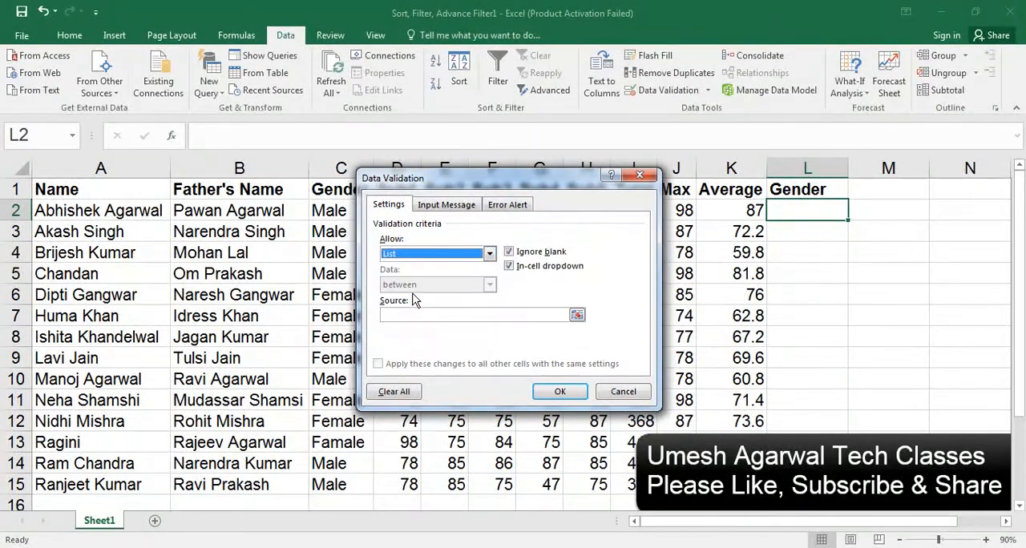
{"action": "left_click", "coordinate": [391, 314]}
{"action": "type", "text": "Male"}
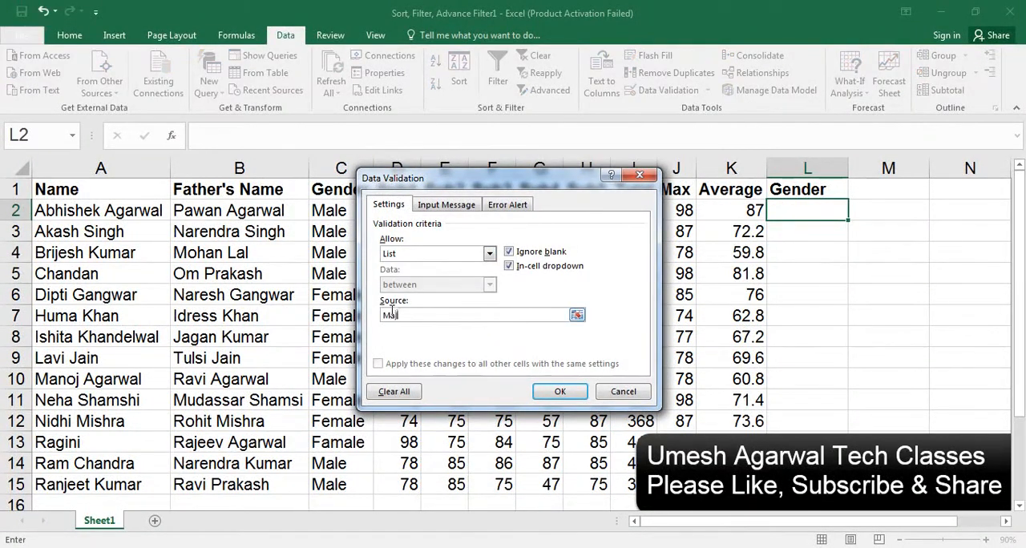
{"action": "type", "text": ",Female"}
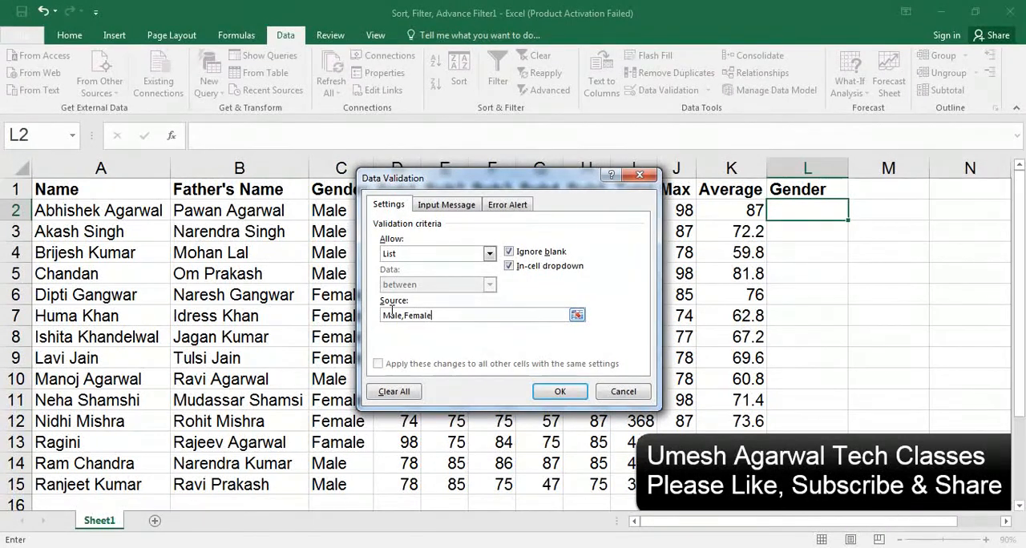
{"action": "left_click", "coordinate": [556, 393]}
Try the dropdown in L2 by choosing Male, and finish with Female selected
{"action": "left_click", "coordinate": [855, 214]}
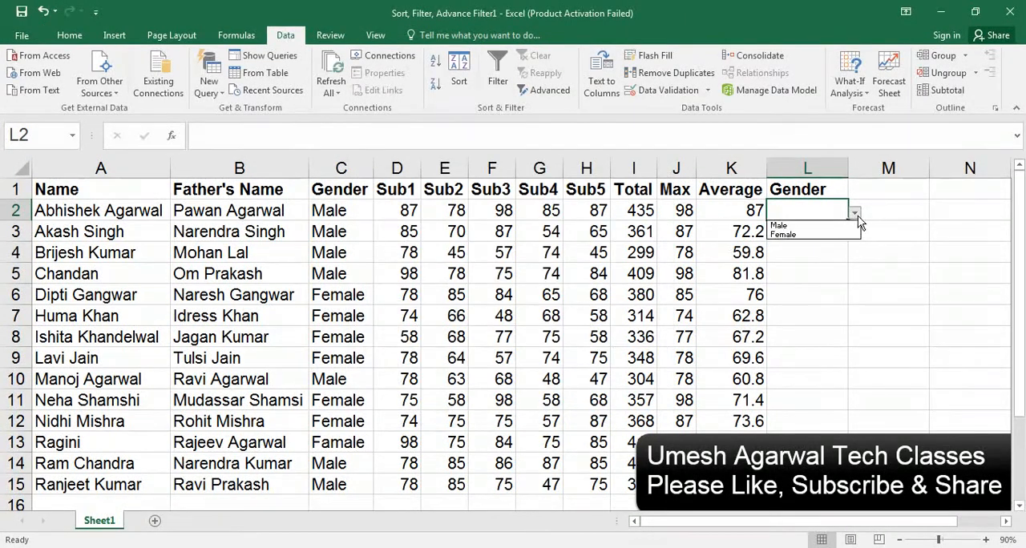
{"action": "left_click", "coordinate": [806, 221]}
{"action": "left_click", "coordinate": [855, 215]}
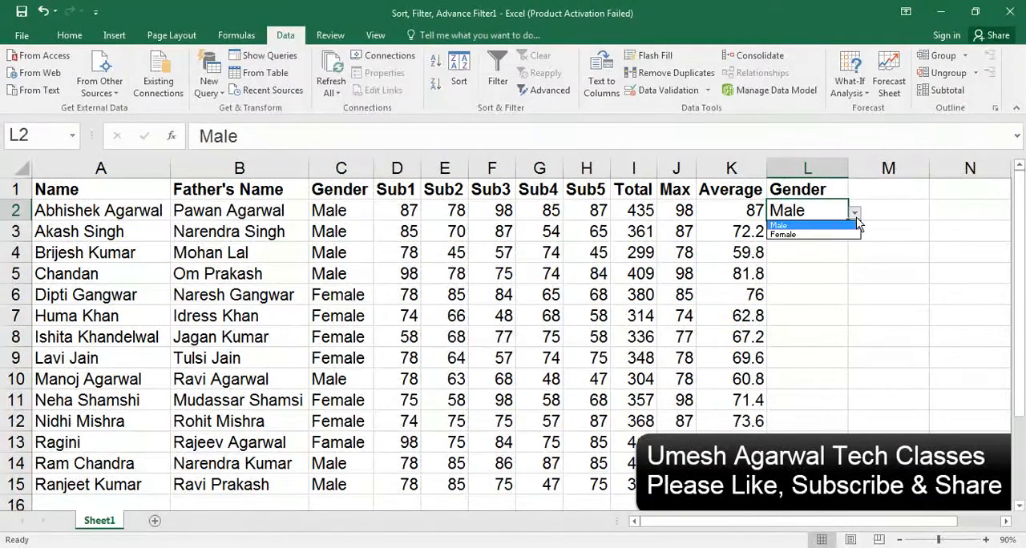
{"action": "left_click", "coordinate": [797, 230]}
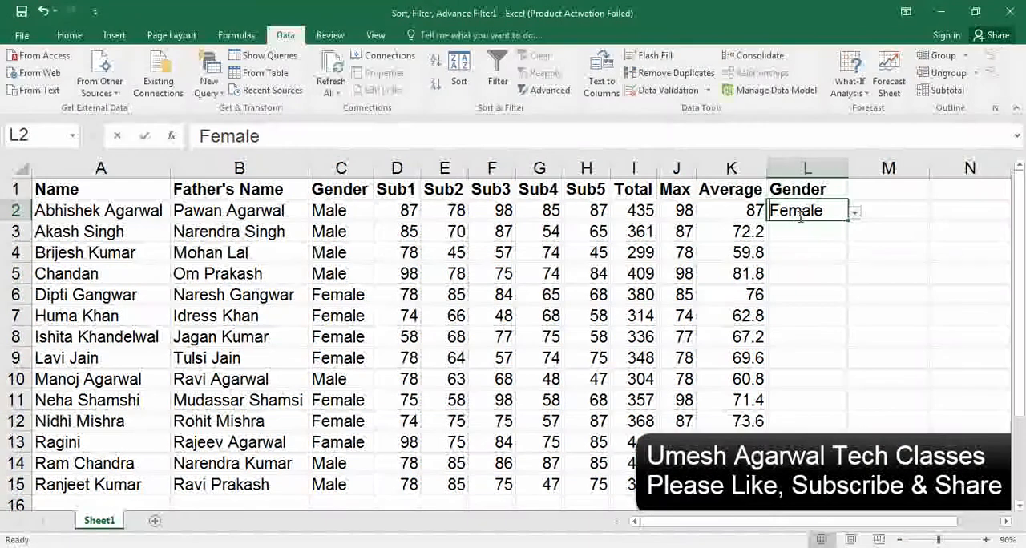
Try to enter the unlisted value Gen in L2, cancel it, and choose Female from the cell's dropdown
{"action": "type", "text": "Gen"}
{"action": "key", "text": "Return"}
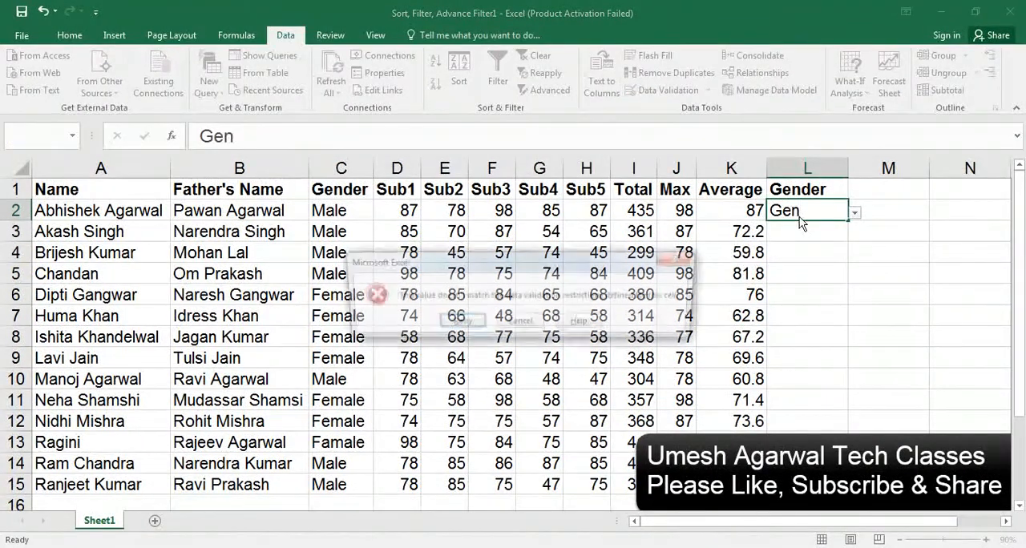
{"action": "key", "text": "Return"}
{"action": "type", "text": "Female"}
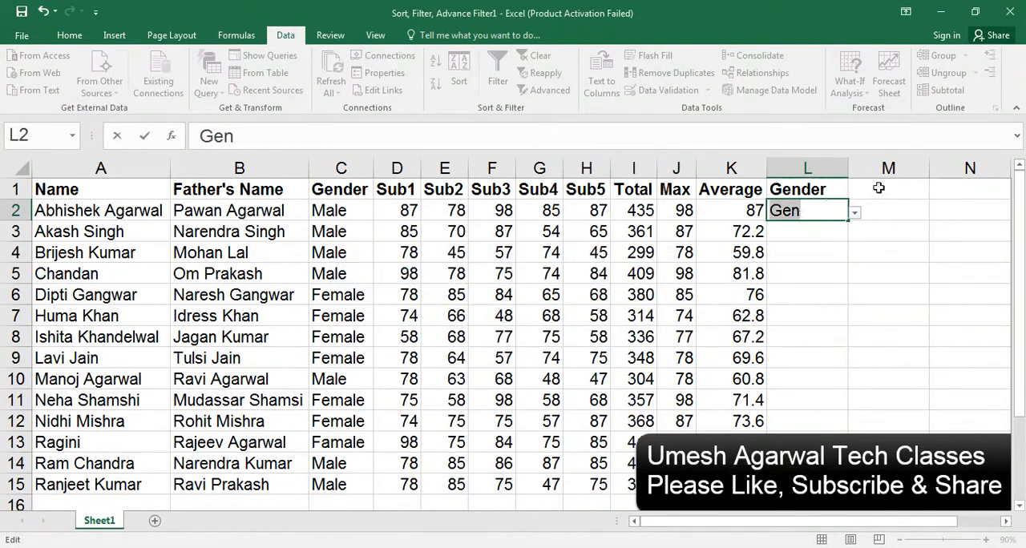
{"action": "left_click", "coordinate": [857, 213]}
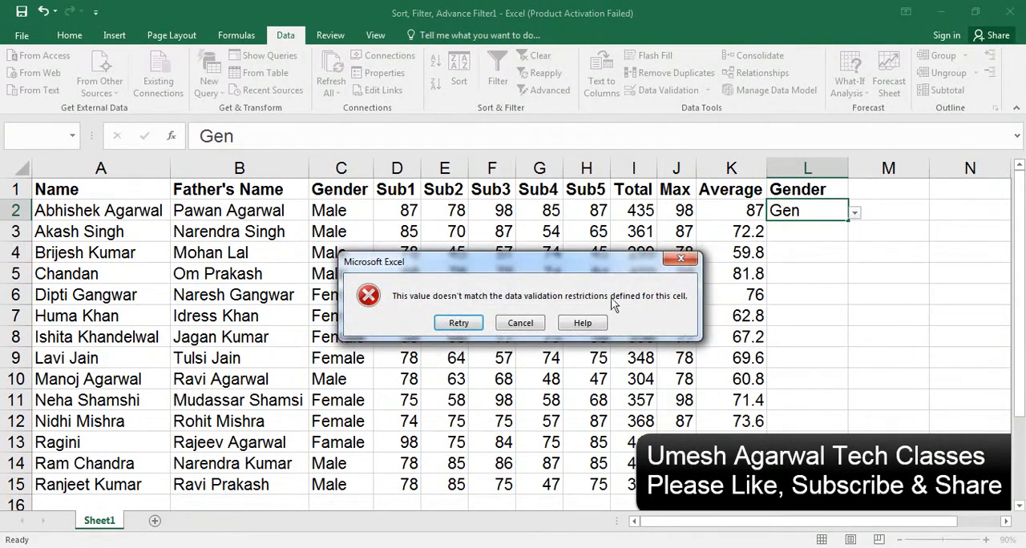
{"action": "left_click", "coordinate": [526, 324]}
{"action": "left_click", "coordinate": [856, 214]}
{"action": "left_click", "coordinate": [806, 232]}
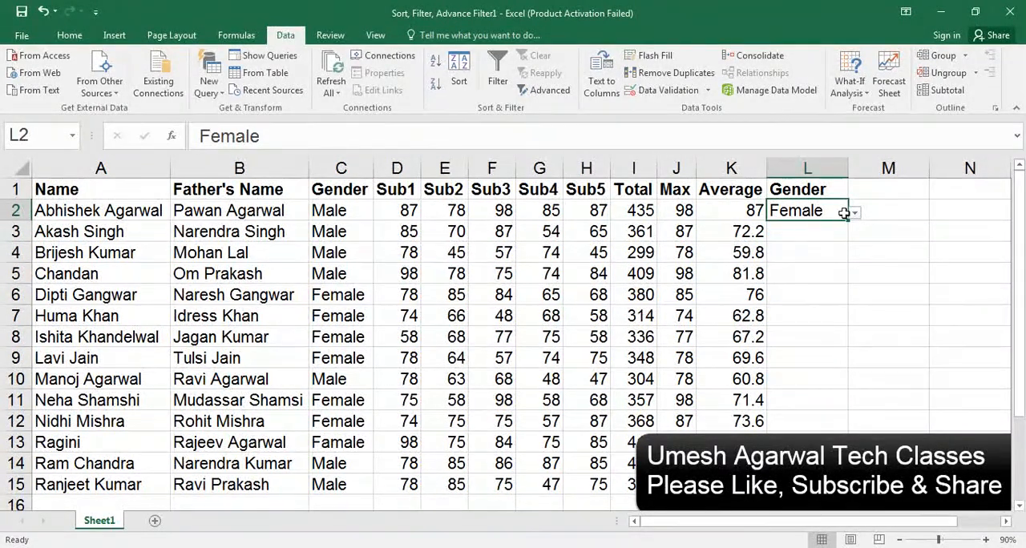
Set up an Advanced Filter from cell M1 with list range A1:K16 and criteria range L1:L2
{"action": "left_click", "coordinate": [879, 188]}
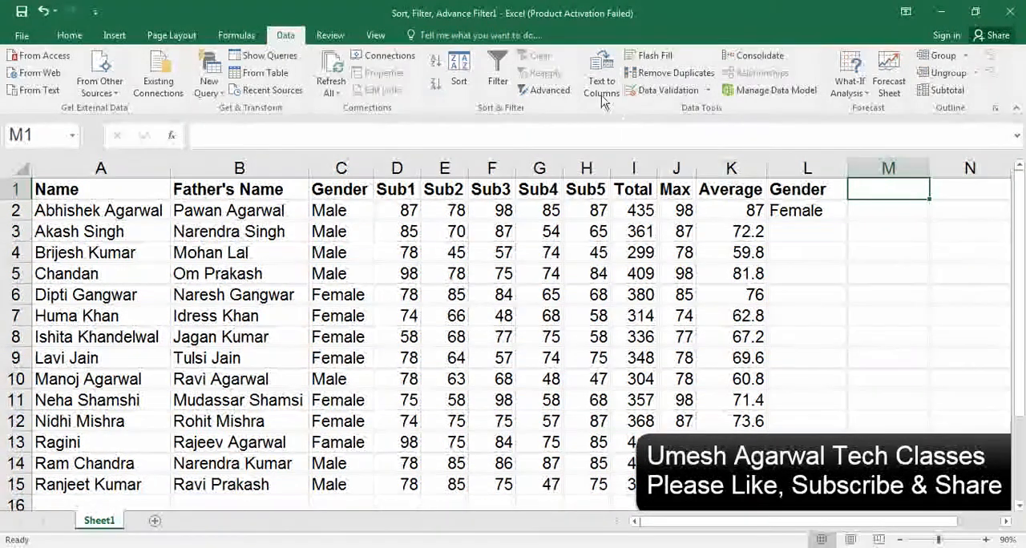
{"action": "left_click", "coordinate": [549, 89]}
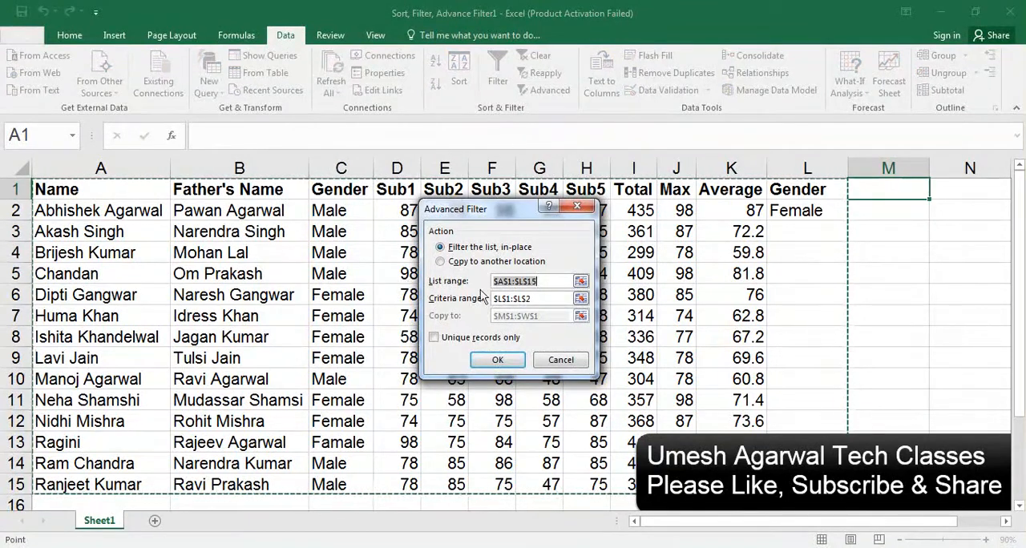
{"action": "key", "text": "BackSpace"}
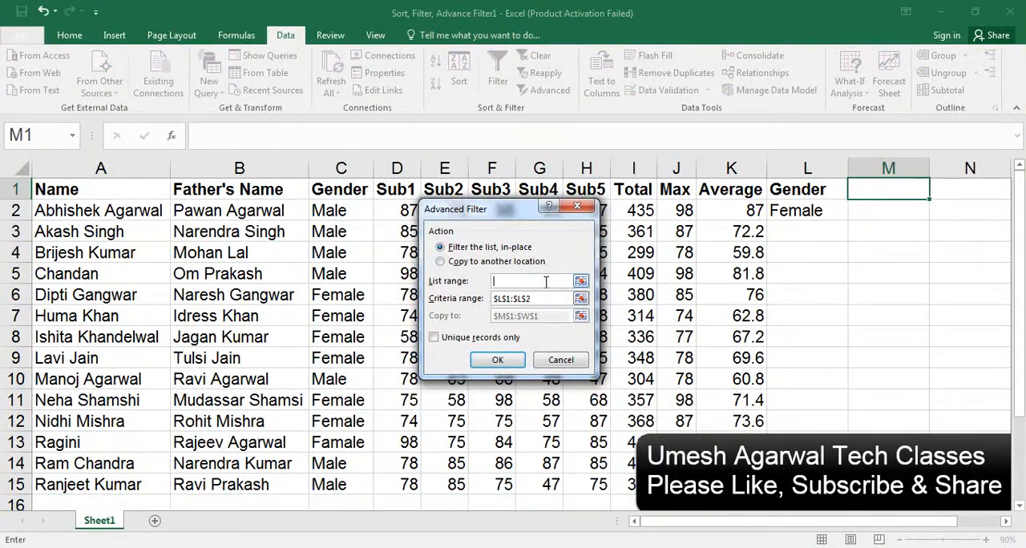
{"action": "left_click_drag", "start_coordinate": [142, 195], "coordinate": [736, 503]}
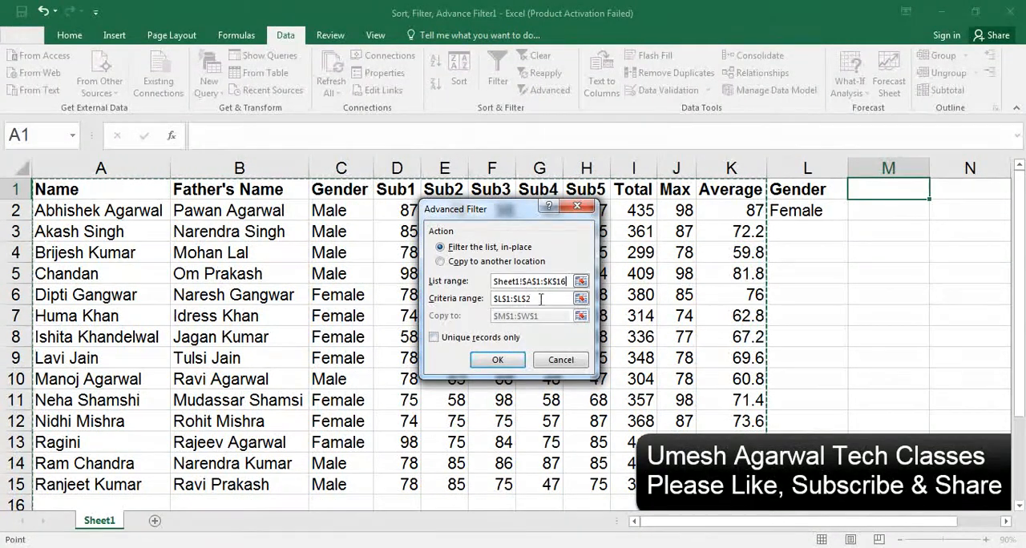
{"action": "left_click_drag", "start_coordinate": [544, 299], "coordinate": [474, 300]}
{"action": "key", "text": "BackSpace"}
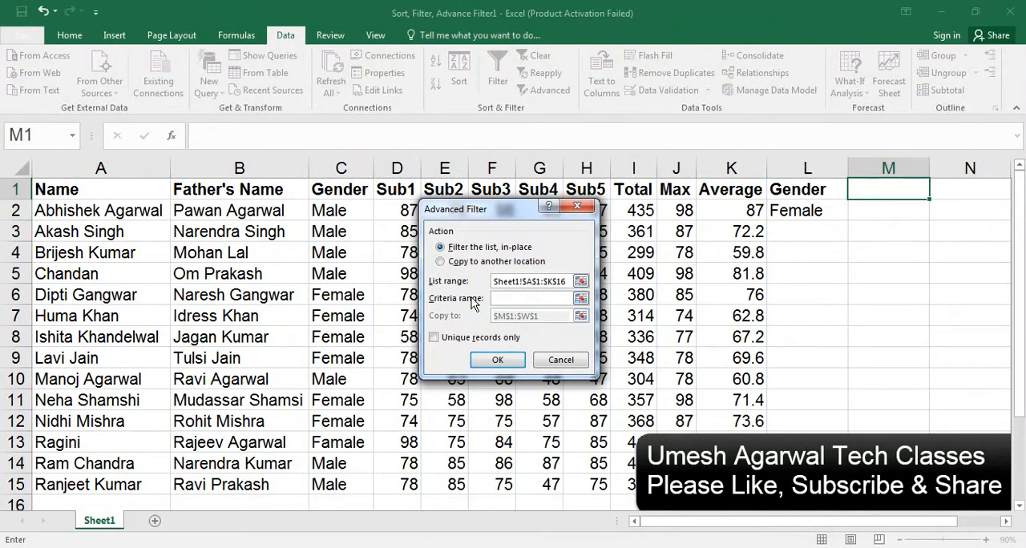
{"action": "left_click_drag", "start_coordinate": [807, 192], "coordinate": [805, 207]}
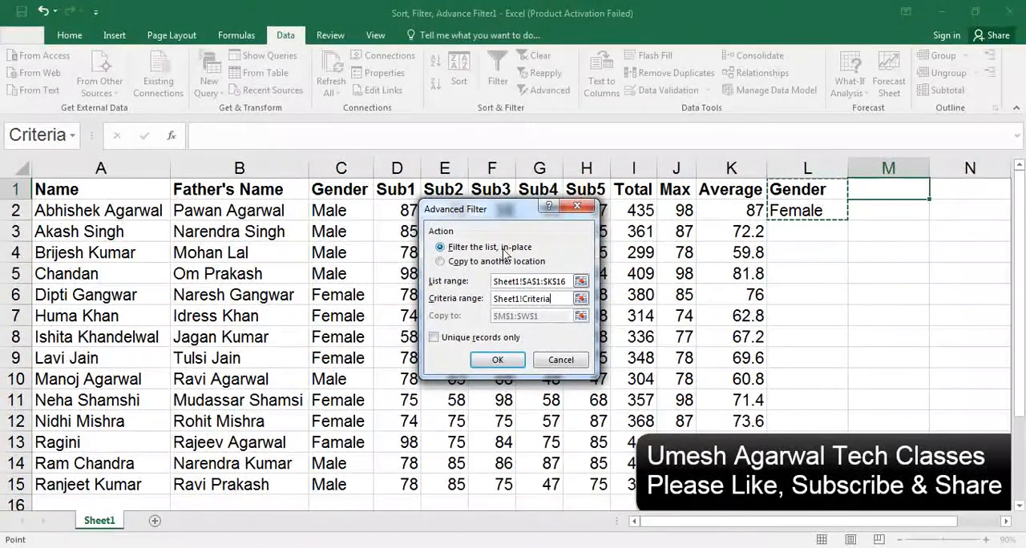
Have the Advanced Filter copy its results to another location starting at M1, and run it
{"action": "left_click", "coordinate": [440, 262]}
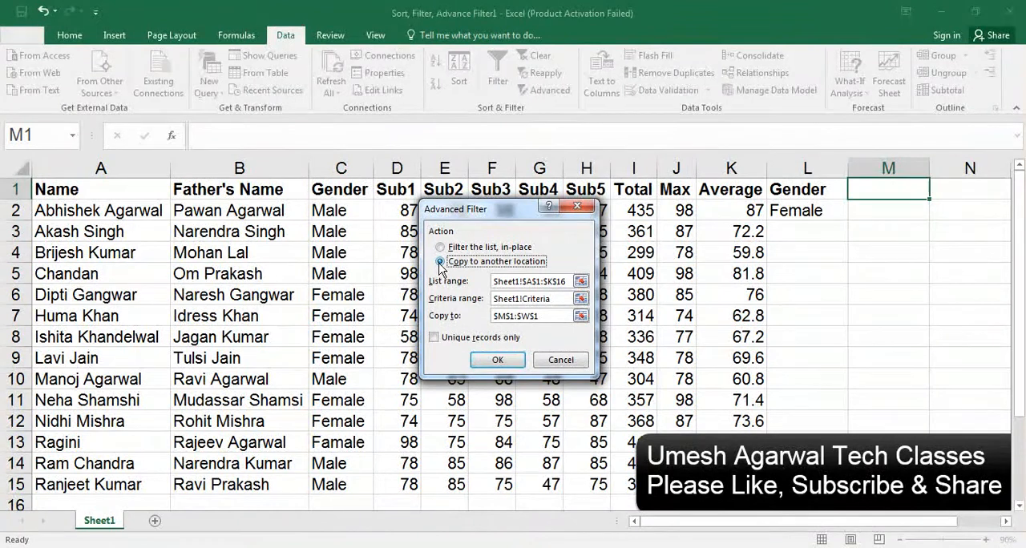
{"action": "left_click", "coordinate": [545, 315]}
{"action": "key", "text": "BackSpace"}
{"action": "key", "text": "BackSpace"}
{"action": "key", "text": "BackSpace"}
{"action": "key", "text": "BackSpace"}
{"action": "key", "text": "BackSpace"}
{"action": "key", "text": "BackSpace"}
{"action": "key", "text": "BackSpace"}
{"action": "key", "text": "BackSpace"}
{"action": "key", "text": "BackSpace"}
{"action": "left_click_drag", "start_coordinate": [826, 523], "coordinate": [671, 511]}
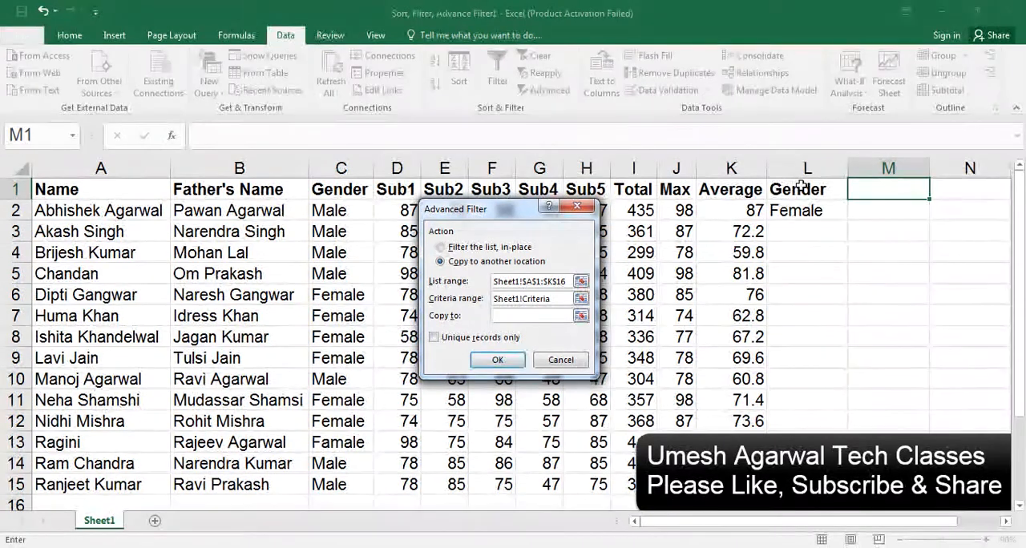
{"action": "left_click", "coordinate": [864, 194]}
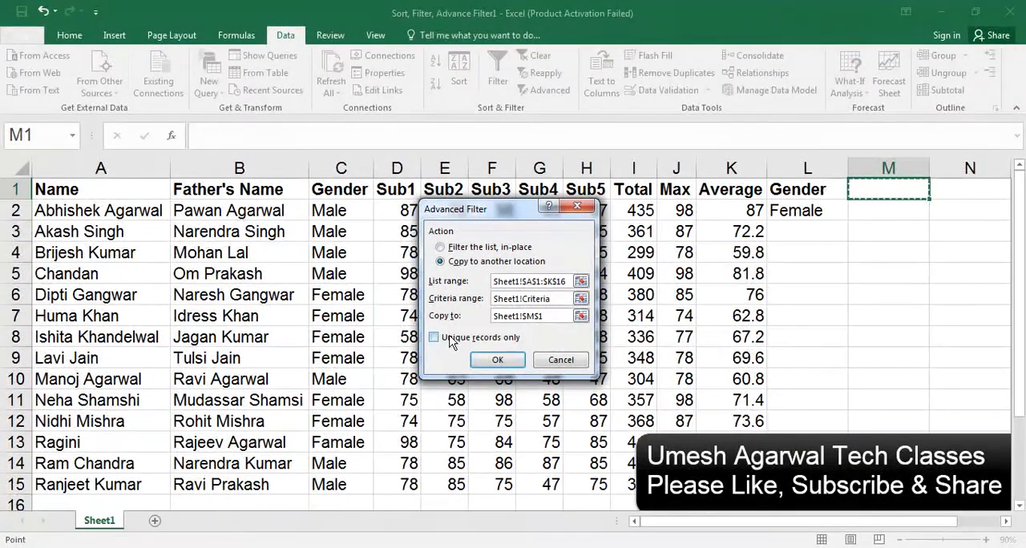
{"action": "left_click", "coordinate": [497, 361]}
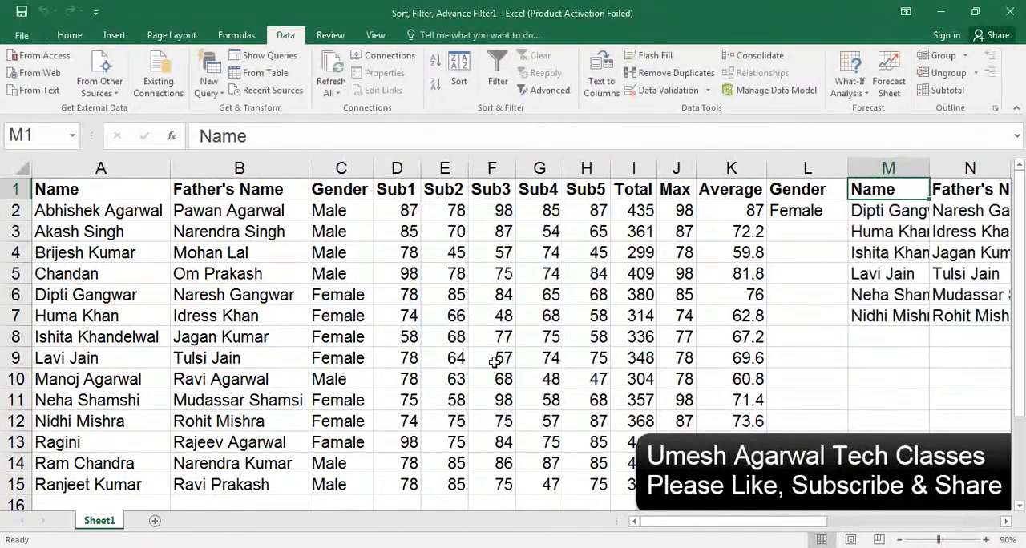
Autofit the widths of the extracted Name and Father's Name columns, M and N
{"action": "double_click", "coordinate": [925, 167]}
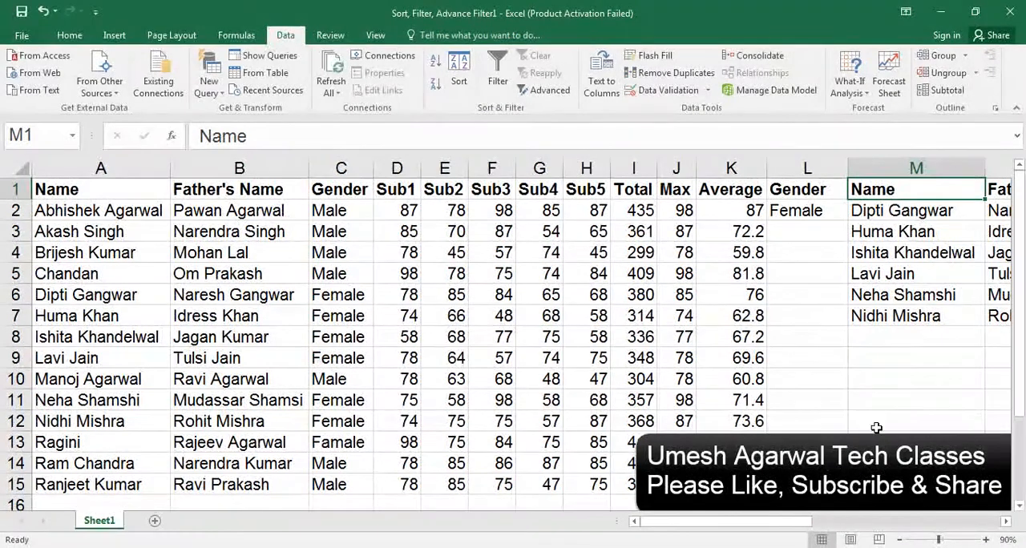
{"action": "left_click_drag", "start_coordinate": [804, 522], "coordinate": [849, 522]}
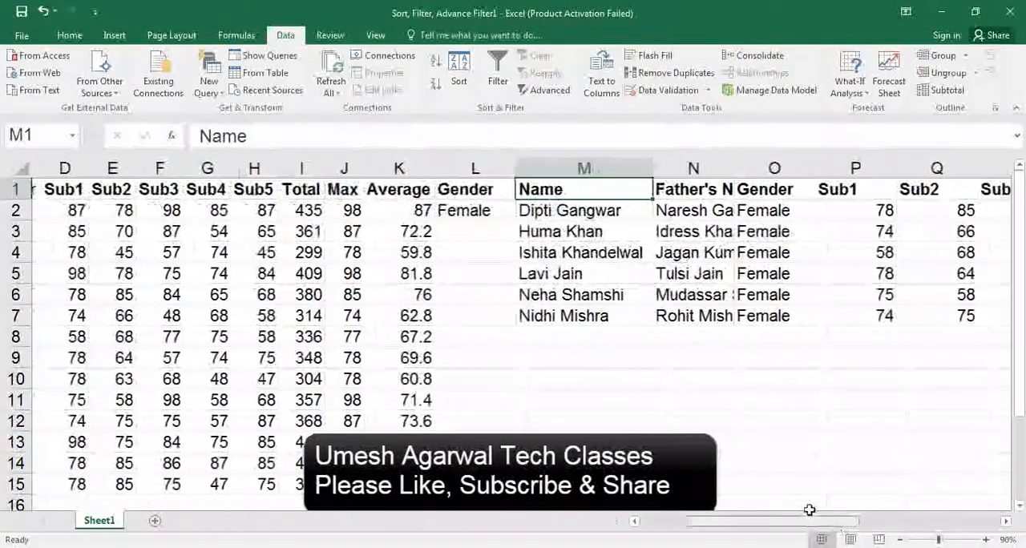
{"action": "double_click", "coordinate": [725, 167]}
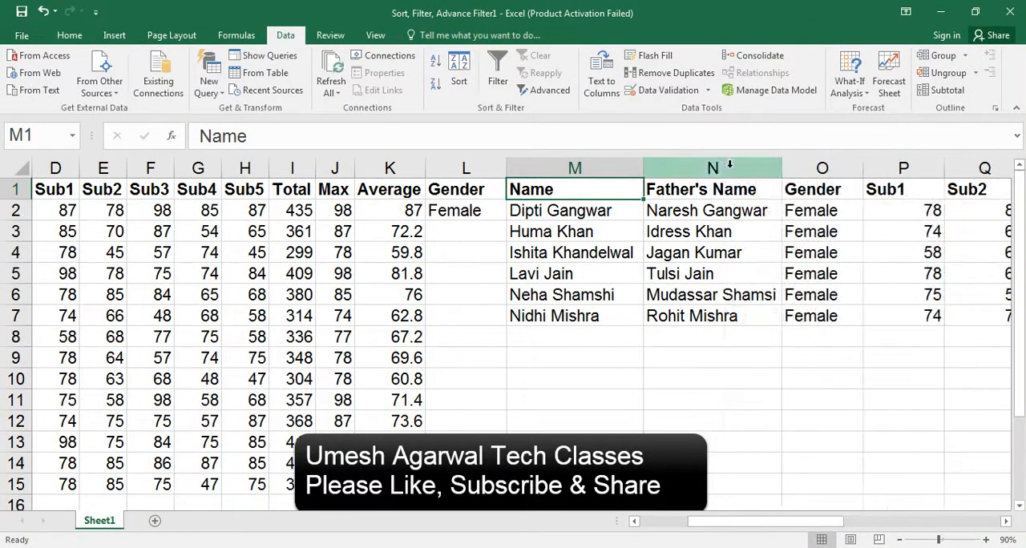
Autofit the column widths of the whole extracted range M1:W7
{"action": "left_click_drag", "start_coordinate": [559, 198], "coordinate": [921, 233]}
{"action": "left_click_drag", "start_coordinate": [996, 222], "coordinate": [881, 319]}
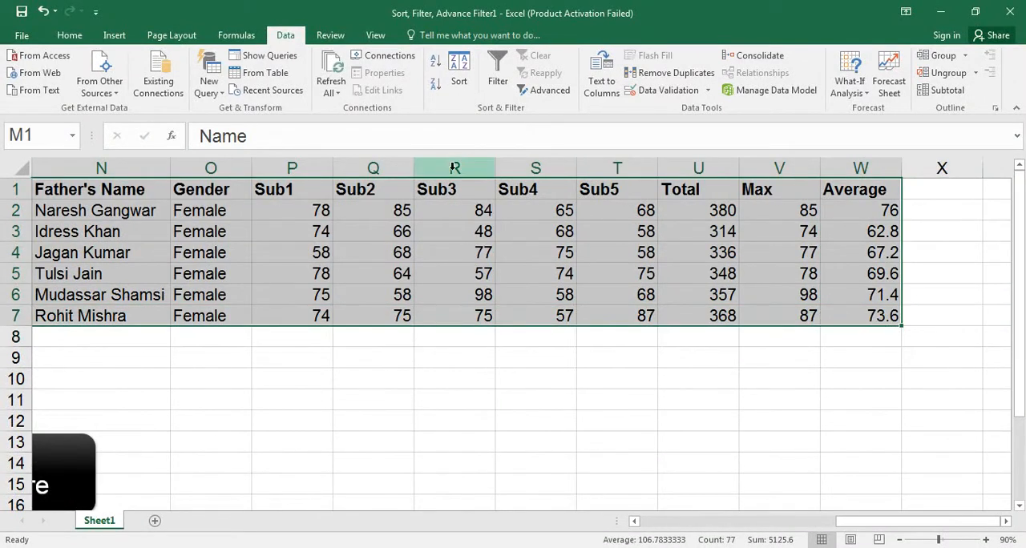
{"action": "left_click", "coordinate": [70, 35]}
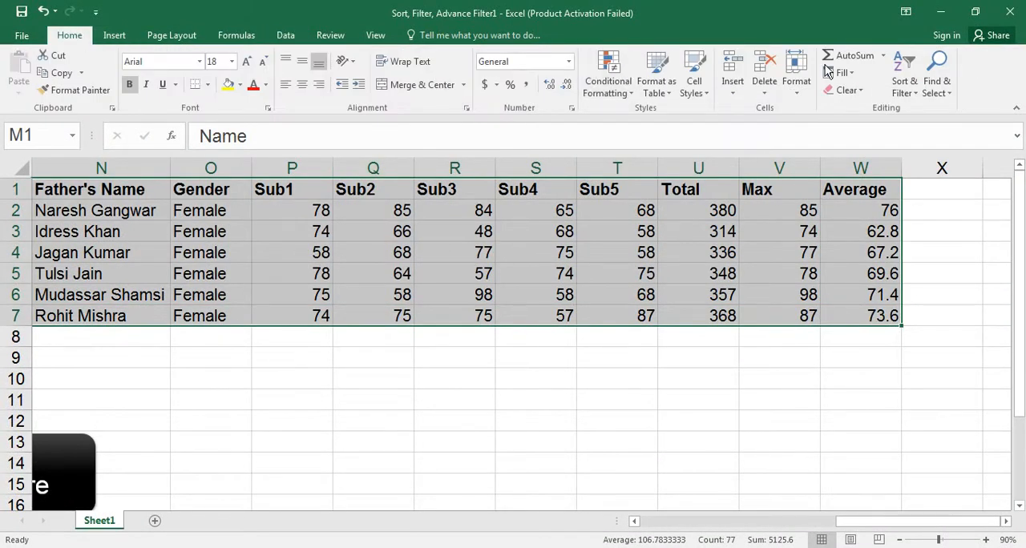
{"action": "left_click", "coordinate": [797, 80]}
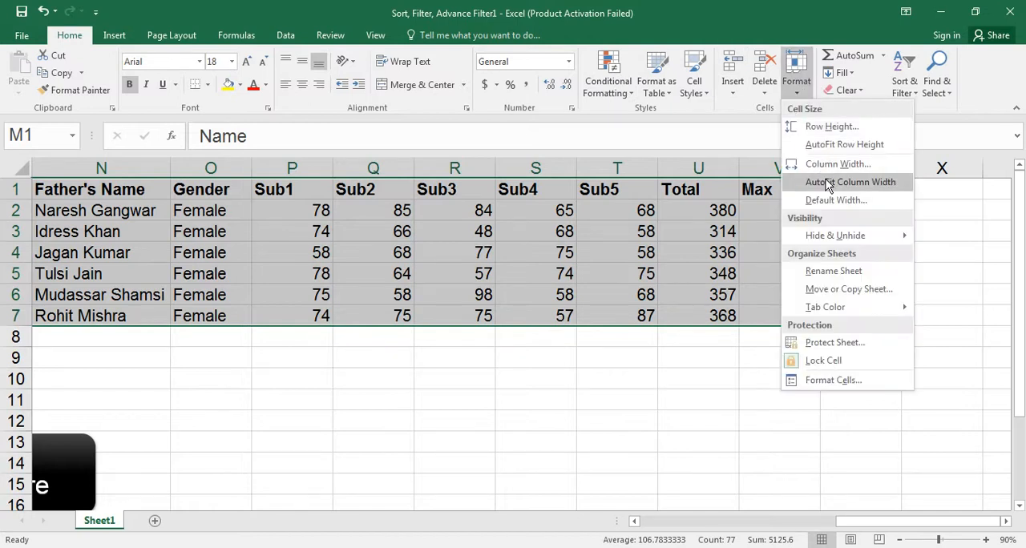
{"action": "left_click", "coordinate": [828, 184]}
Start a new student record in row 16 with the student's name, the father's name and the gender Female
{"action": "scroll", "coordinate": [652, 251], "scroll_direction": "left", "scroll_amount": 5}
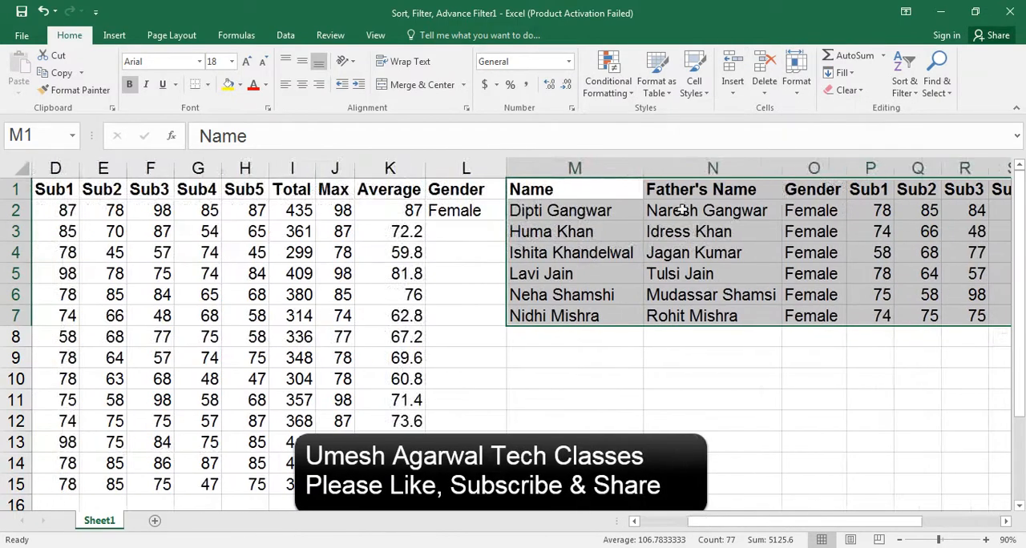
{"action": "left_click_drag", "start_coordinate": [772, 518], "coordinate": [745, 520]}
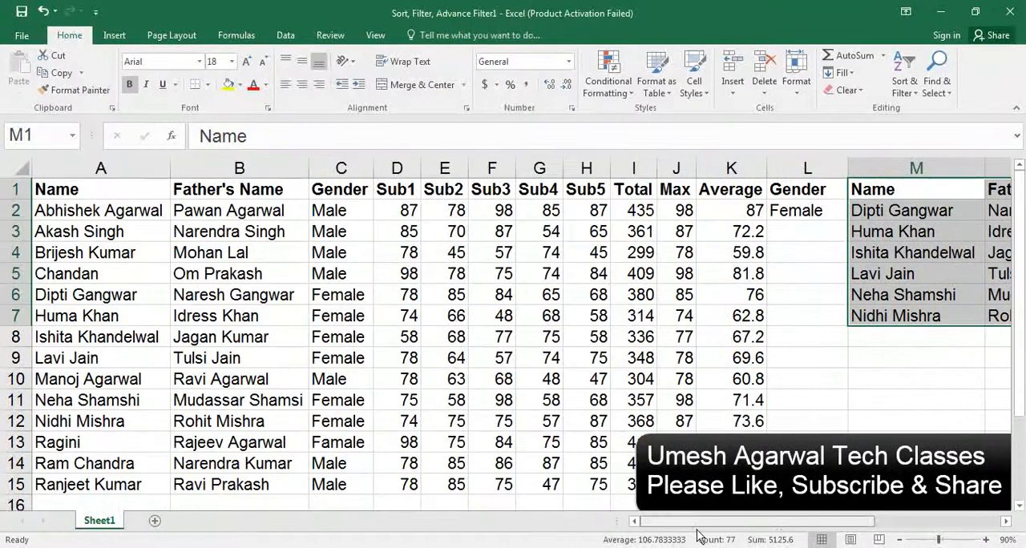
{"action": "left_click", "coordinate": [79, 501]}
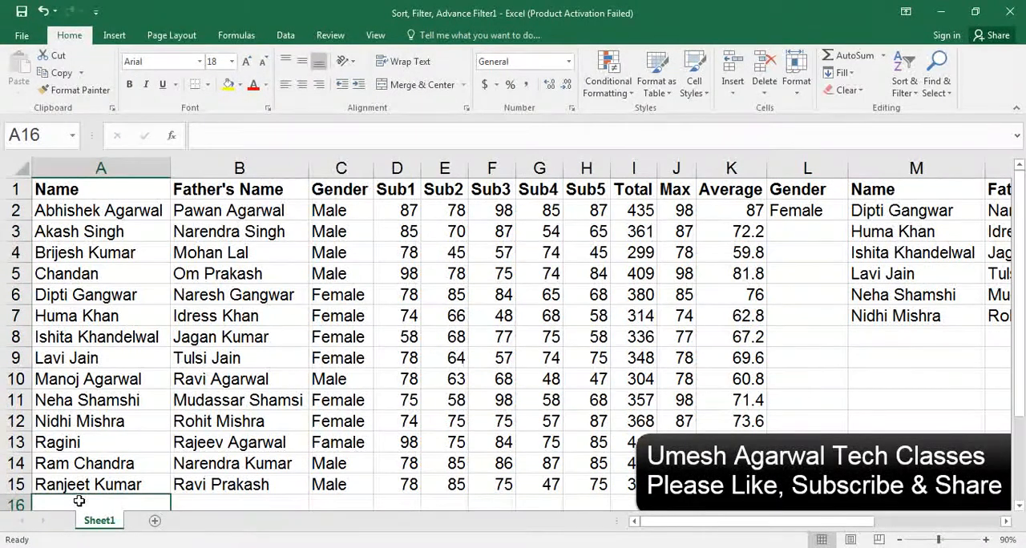
{"action": "type", "text": "Nishi"}
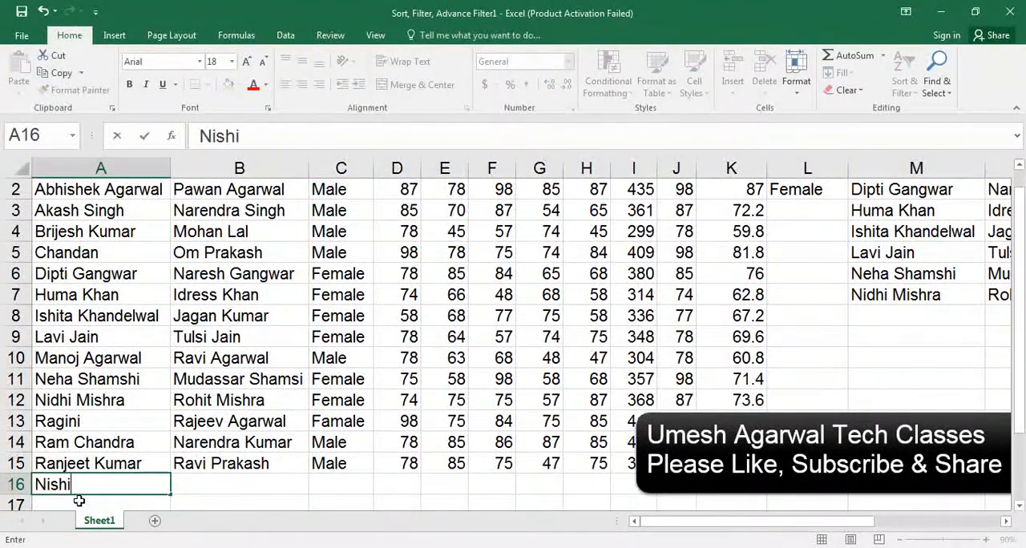
{"action": "key", "text": "Tab"}
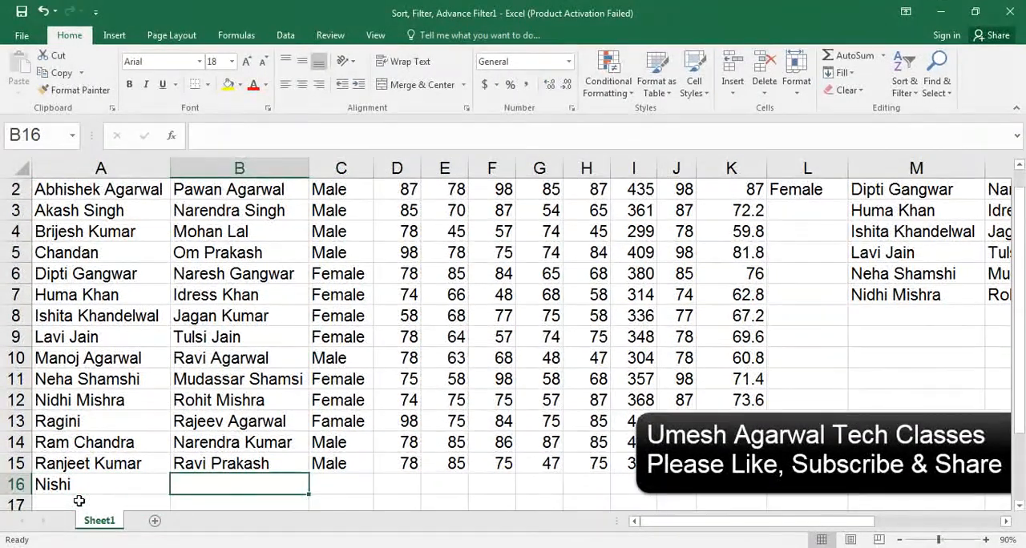
{"action": "type", "text": "Hitendra"}
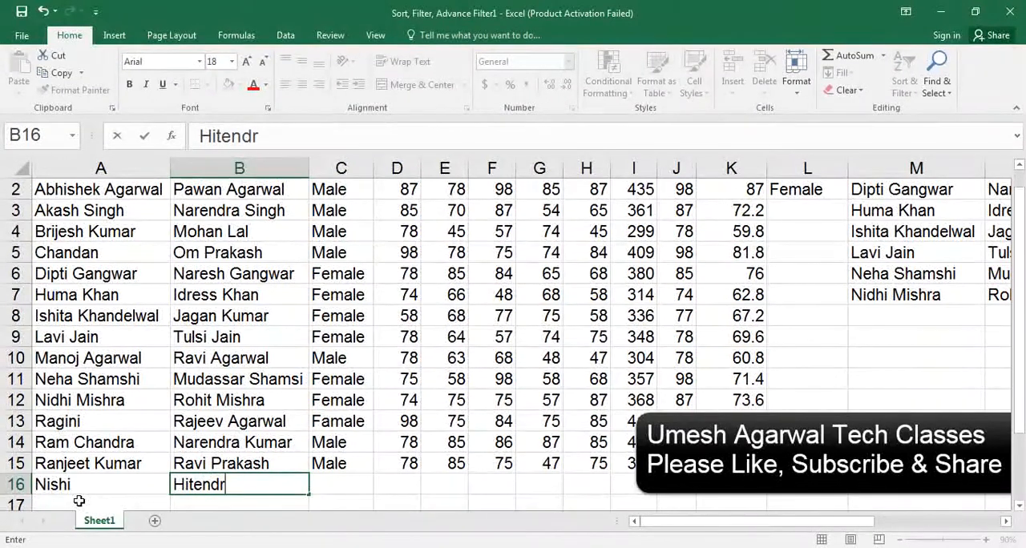
{"action": "key", "text": "Tab"}
{"action": "type", "text": "female"}
{"action": "key", "text": "Tab"}
Enter the new student's marks for Sub1 to Sub5 in row 16 as 98, 87, 85, 75 and 86
{"action": "type", "text": "98"}
{"action": "key", "text": "Tab"}
{"action": "type", "text": "87"}
{"action": "key", "text": "Tab"}
{"action": "type", "text": "85"}
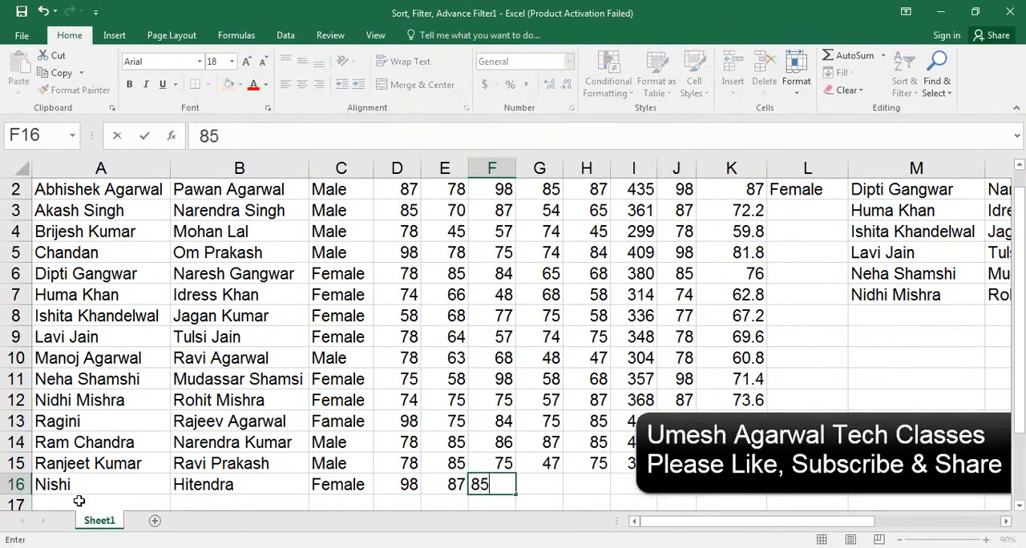
{"action": "key", "text": "Tab"}
{"action": "type", "text": "75"}
{"action": "key", "text": "Tab"}
{"action": "type", "text": "86"}
{"action": "key", "text": "Tab"}
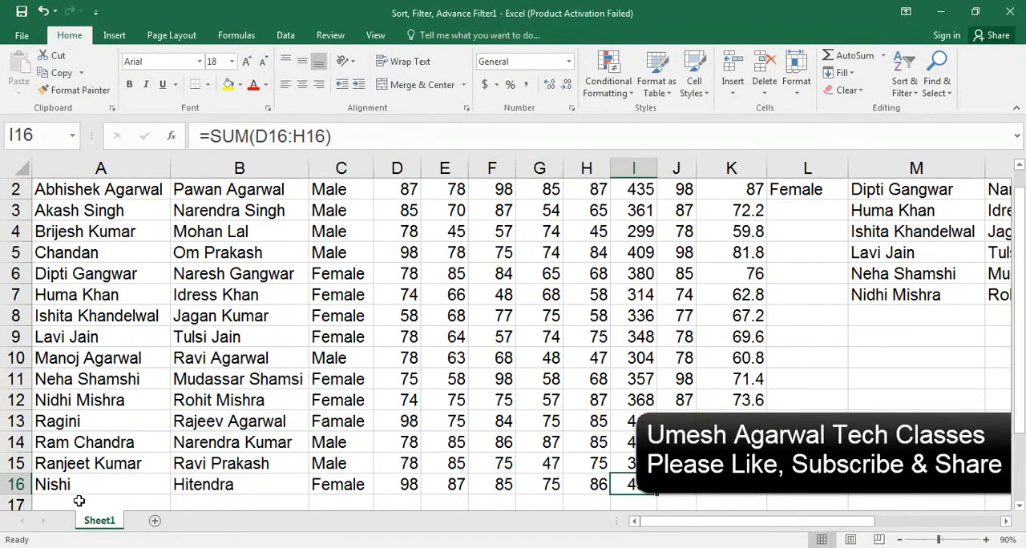
Check the end of the extracted list around M8 for the newly added student record
{"action": "key", "text": "Tab"}
{"action": "key", "text": "Tab"}
{"action": "key", "text": "Tab"}
{"action": "key", "text": "Up"}
{"action": "key", "text": "Up"}
{"action": "key", "text": "Up"}
{"action": "key", "text": "Up"}
{"action": "key", "text": "Up"}
{"action": "key", "text": "Up"}
{"action": "key", "text": "Up"}
{"action": "key", "text": "Up"}
{"action": "key", "text": "Up"}
{"action": "key", "text": "Up"}
{"action": "key", "text": "Up"}
{"action": "key", "text": "Up"}
{"action": "key", "text": "Up"}
{"action": "key", "text": "Up"}
{"action": "key", "text": "Up"}
{"action": "key", "text": "Down"}
{"action": "key", "text": "Down"}
{"action": "key", "text": "Down"}
{"action": "key", "text": "Down"}
{"action": "key", "text": "Down"}
{"action": "key", "text": "Down"}
{"action": "key", "text": "Down"}
{"action": "key", "text": "Right"}
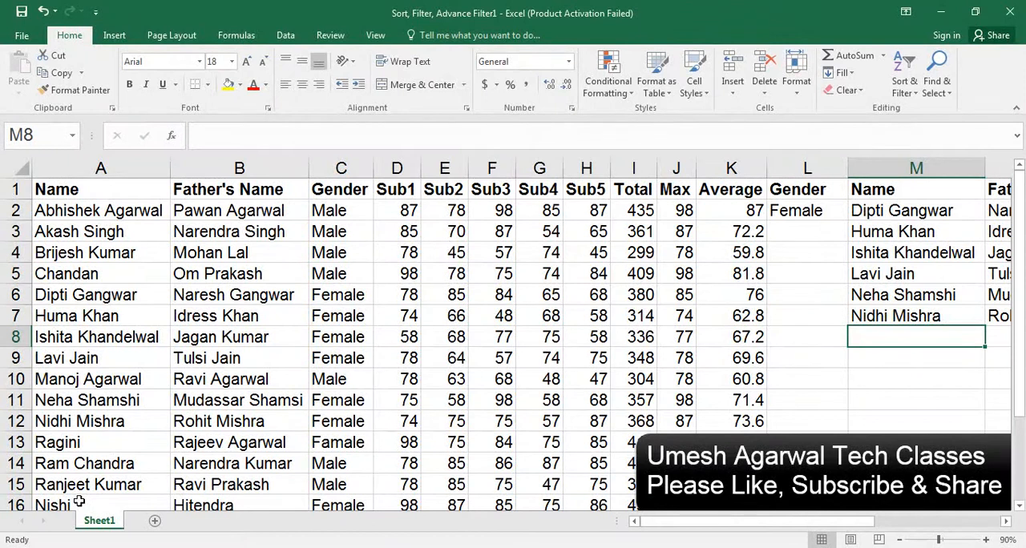
Rerun the Advanced Filter on A1:K16 with criteria L1:L2, copying to M1:W1, and check the extracted row 8
{"action": "left_click", "coordinate": [879, 197]}
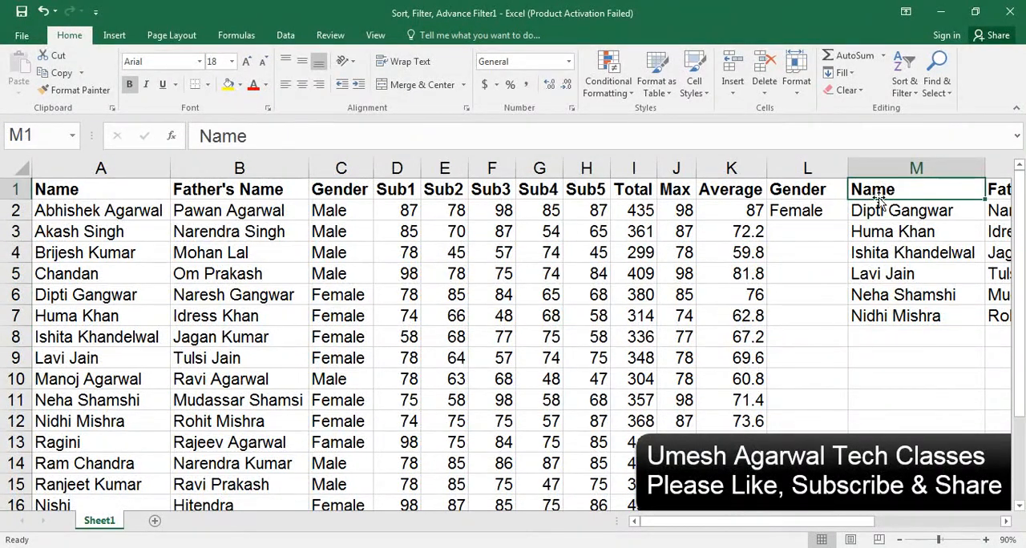
{"action": "left_click", "coordinate": [235, 42]}
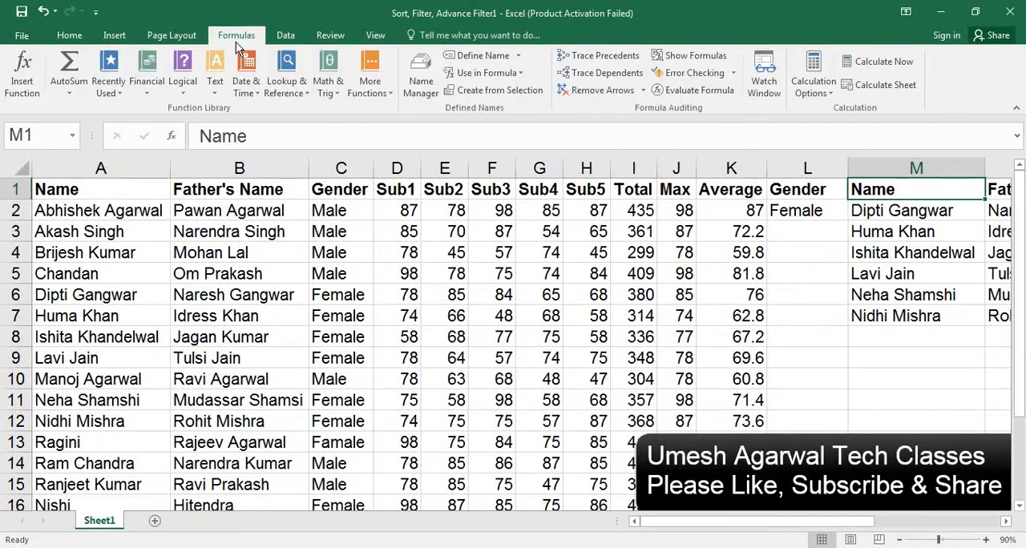
{"action": "left_click", "coordinate": [290, 36]}
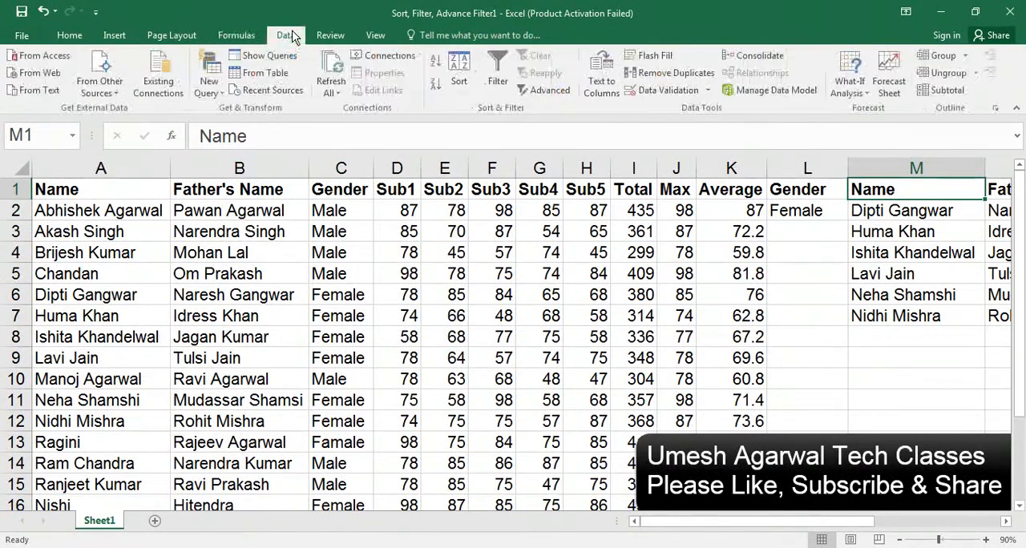
{"action": "left_click", "coordinate": [547, 91]}
{"action": "left_click", "coordinate": [453, 263]}
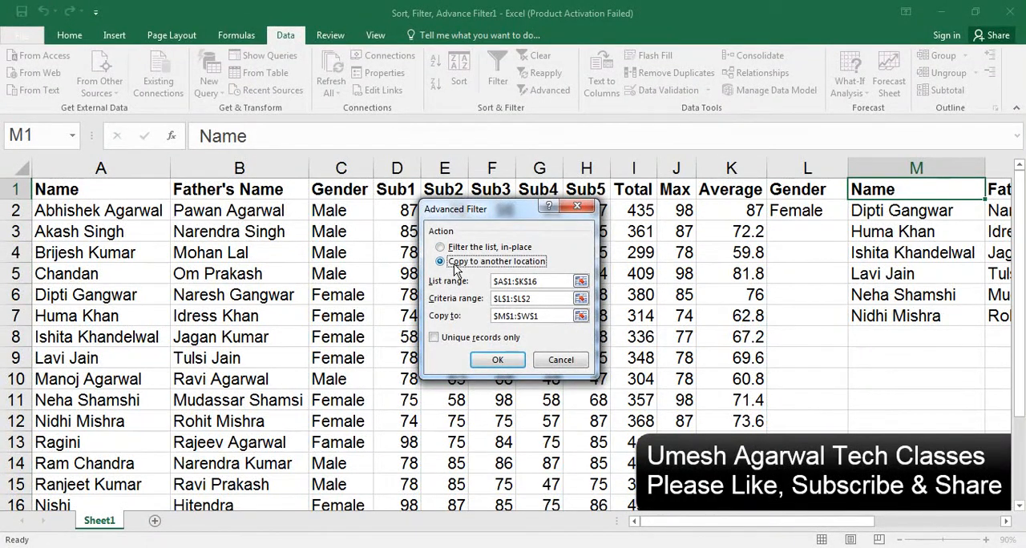
{"action": "left_click", "coordinate": [490, 360]}
{"action": "left_click", "coordinate": [891, 332]}
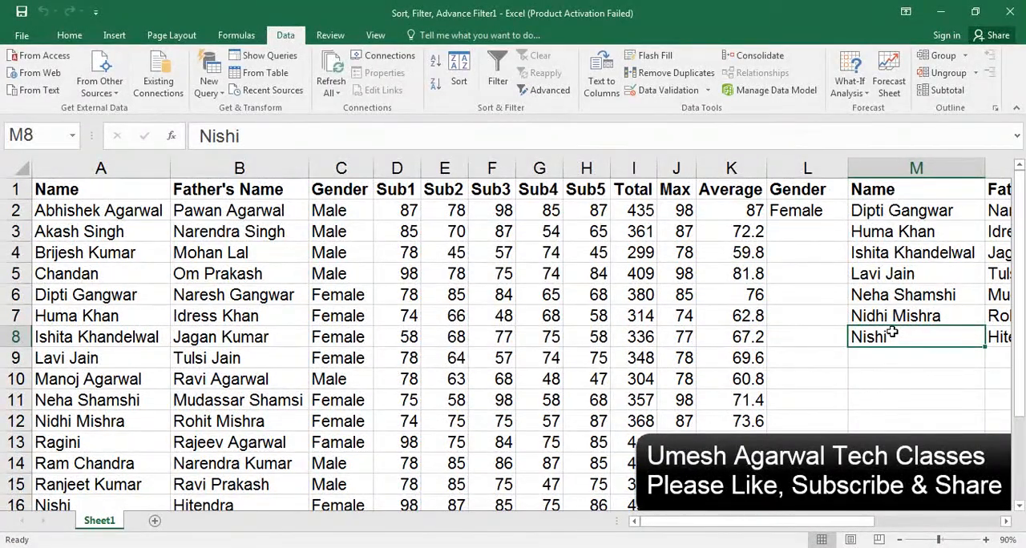
{"action": "left_click_drag", "start_coordinate": [873, 522], "coordinate": [921, 524]}
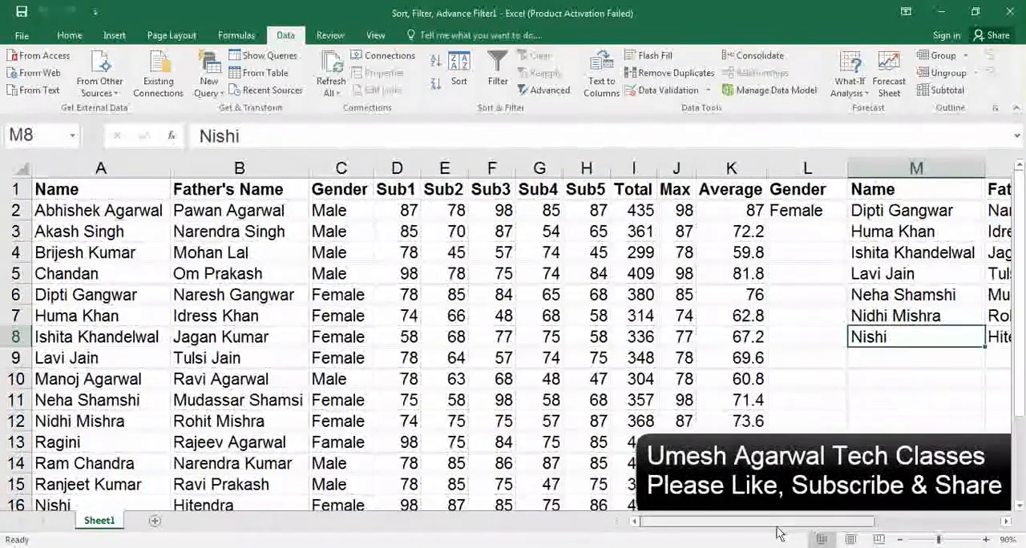
Copy the student record in A6:K6 over the record in row 3, creating a duplicate entry
{"action": "left_click", "coordinate": [152, 276]}
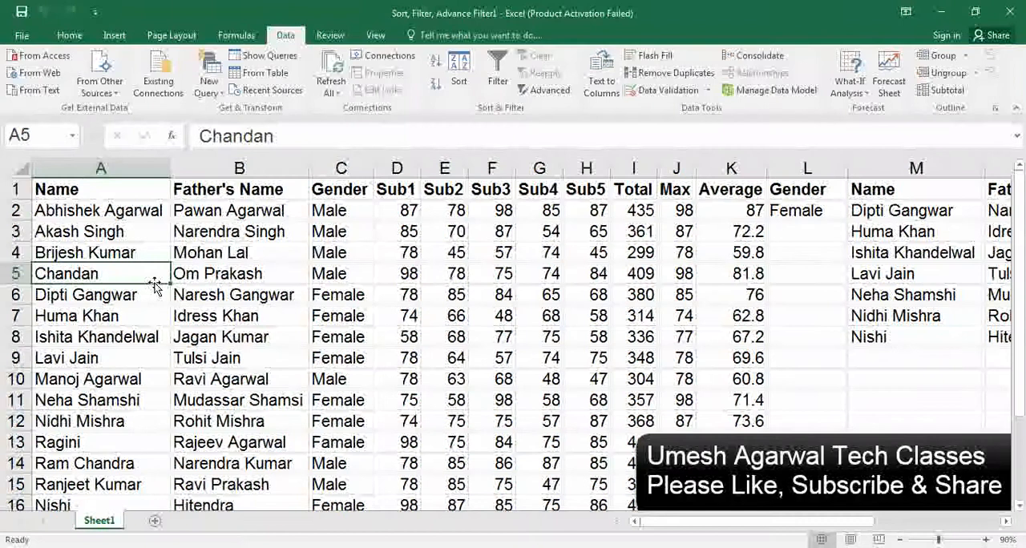
{"action": "left_click", "coordinate": [102, 298]}
{"action": "key", "text": "shift+Right"}
{"action": "key", "text": "shift+Right"}
{"action": "key", "text": "shift+Right"}
{"action": "key", "text": "shift+Right"}
{"action": "key", "text": "shift+Right"}
{"action": "key", "text": "shift+Right"}
{"action": "key", "text": "shift+Right"}
{"action": "key", "text": "shift+Right"}
{"action": "key", "text": "shift+Right"}
{"action": "key", "text": "shift+Right"}
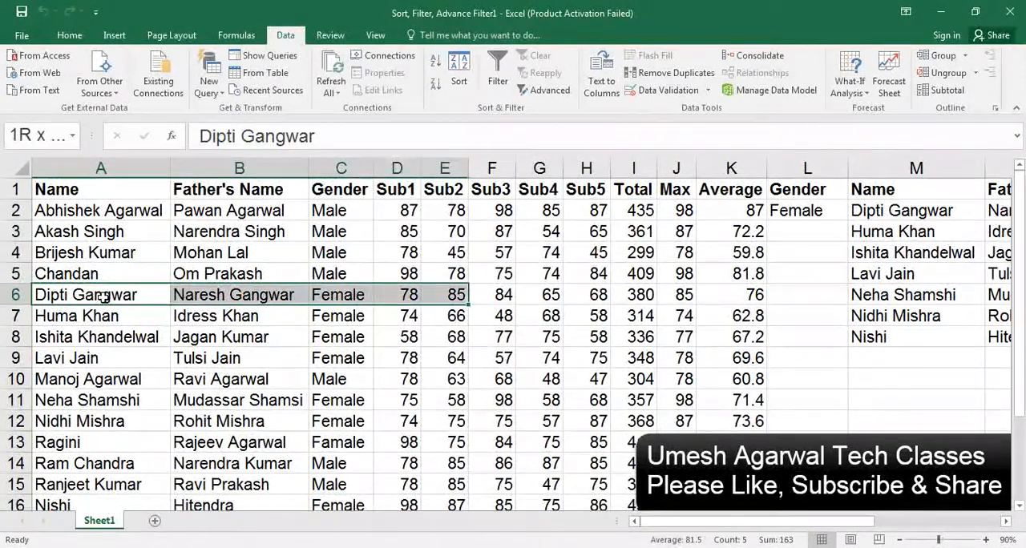
{"action": "key", "text": "shift+Right"}
{"action": "key", "text": "shift+Left"}
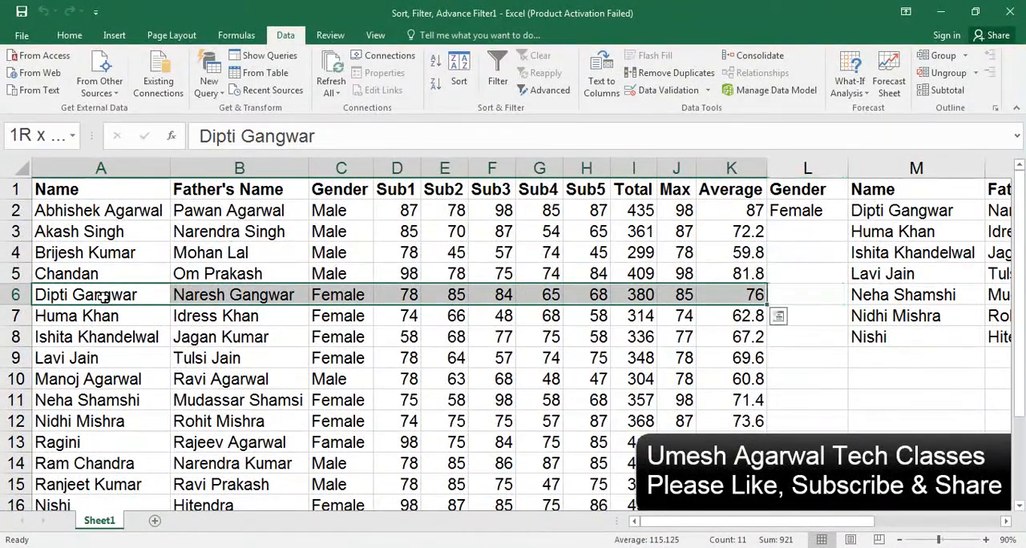
{"action": "key", "text": "ctrl+c"}
{"action": "key", "text": "Up"}
{"action": "key", "text": "Up"}
{"action": "key", "text": "Up"}
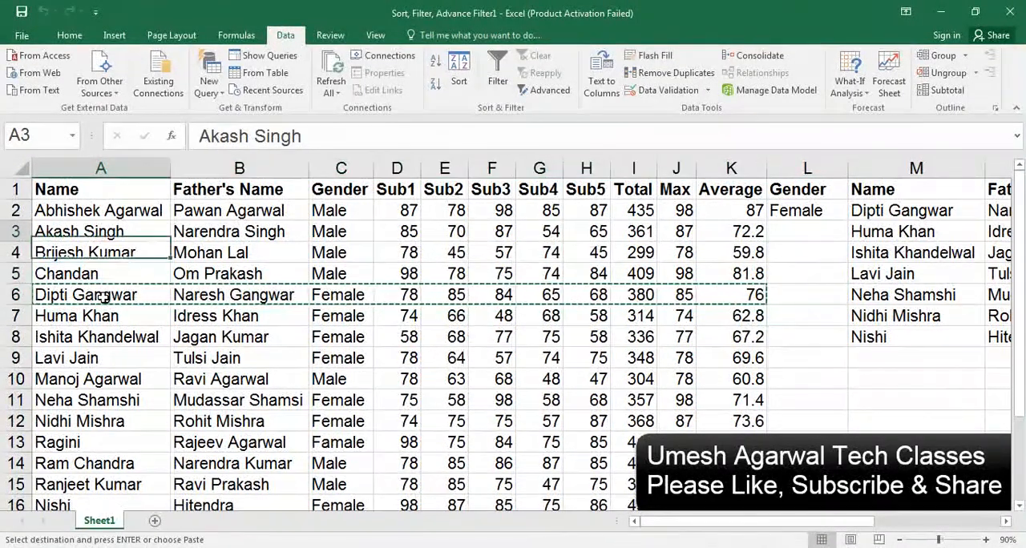
{"action": "key", "text": "Return"}
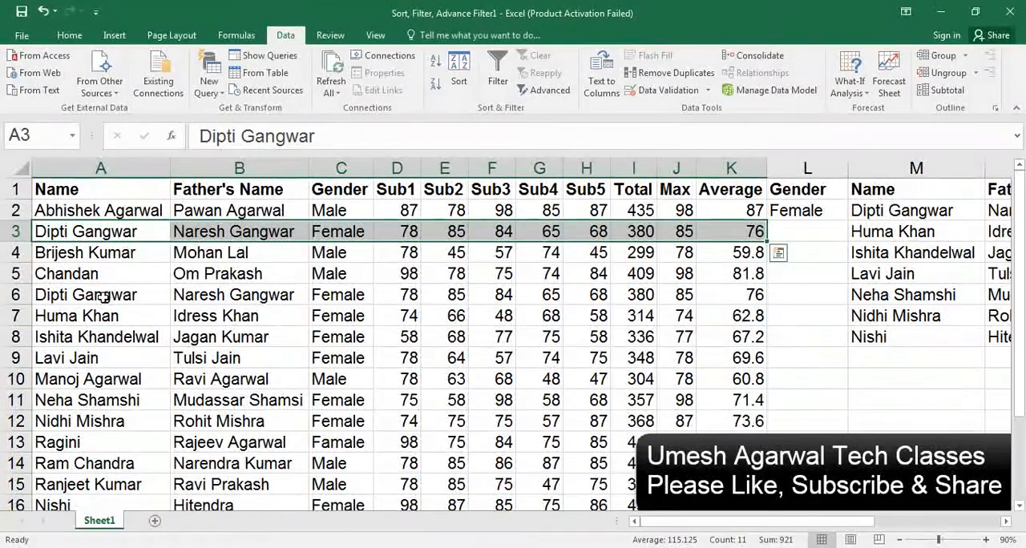
Rerun the Advanced Filter from M1 to another location without restricting it to unique records, and inspect the duplicate in row 3
{"action": "left_click", "coordinate": [875, 189]}
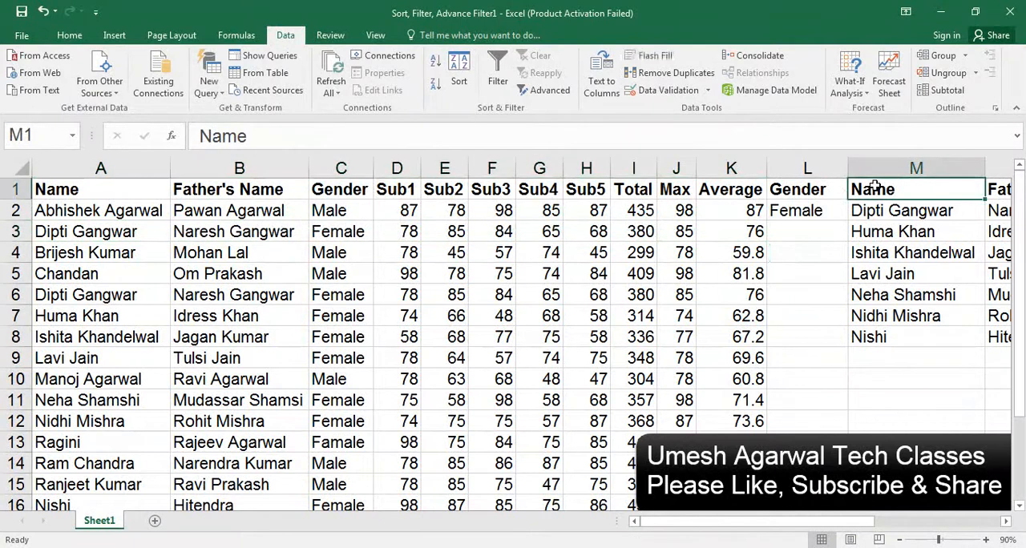
{"action": "left_click", "coordinate": [540, 93]}
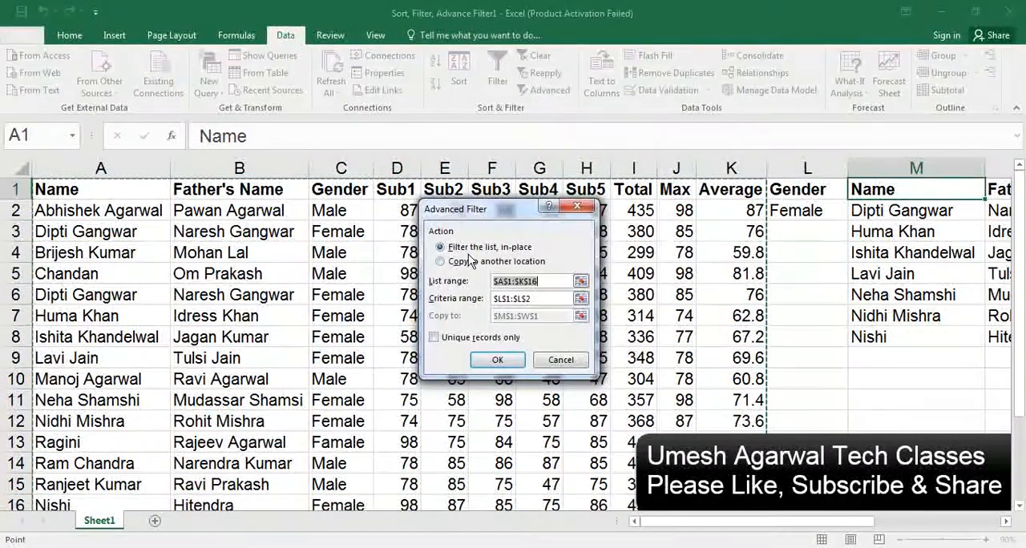
{"action": "left_click", "coordinate": [468, 263]}
{"action": "left_click", "coordinate": [497, 359]}
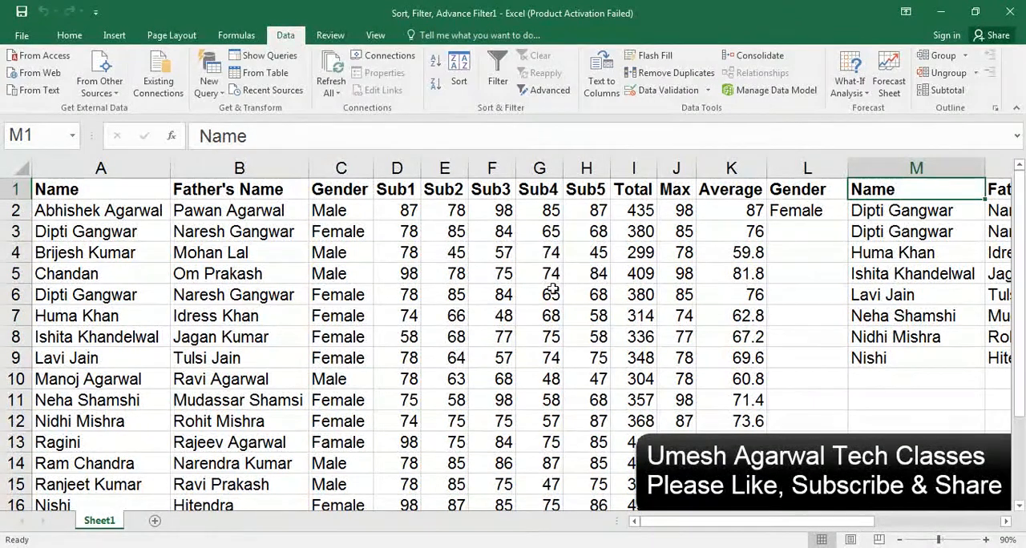
{"action": "left_click", "coordinate": [368, 232]}
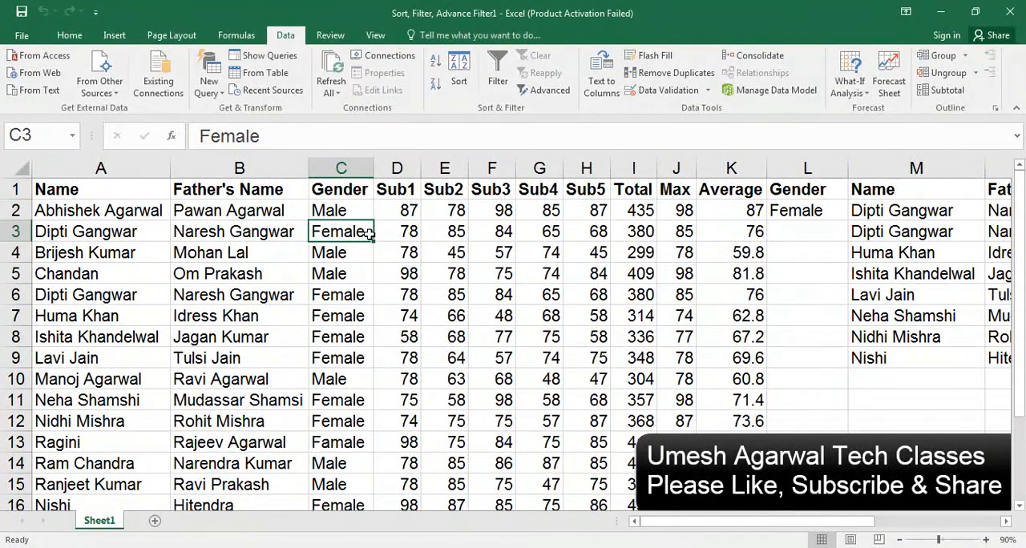
Rerun the Advanced Filter from M1, copying to M1:W1 with Unique records only
{"action": "left_click", "coordinate": [851, 191]}
{"action": "left_click", "coordinate": [546, 90]}
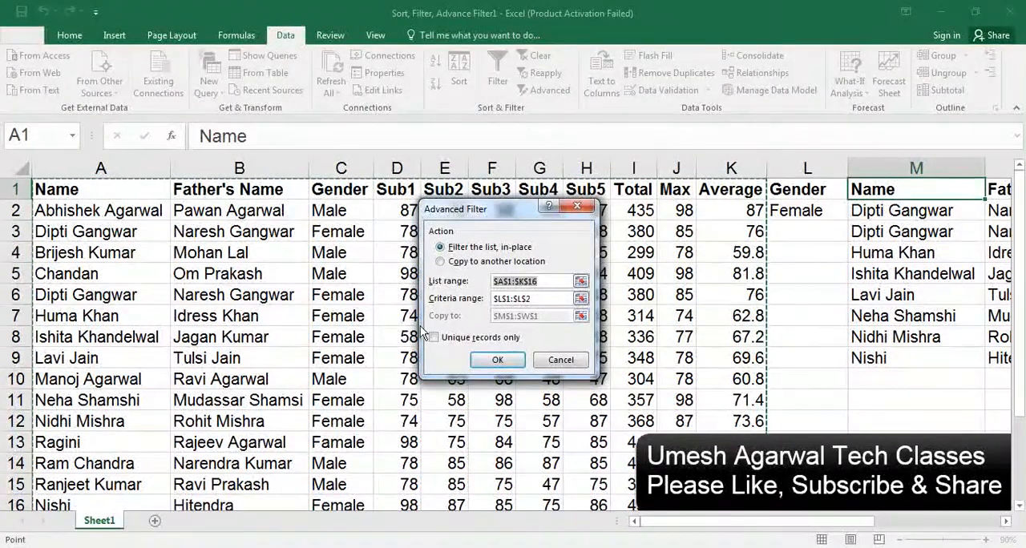
{"action": "left_click", "coordinate": [474, 262]}
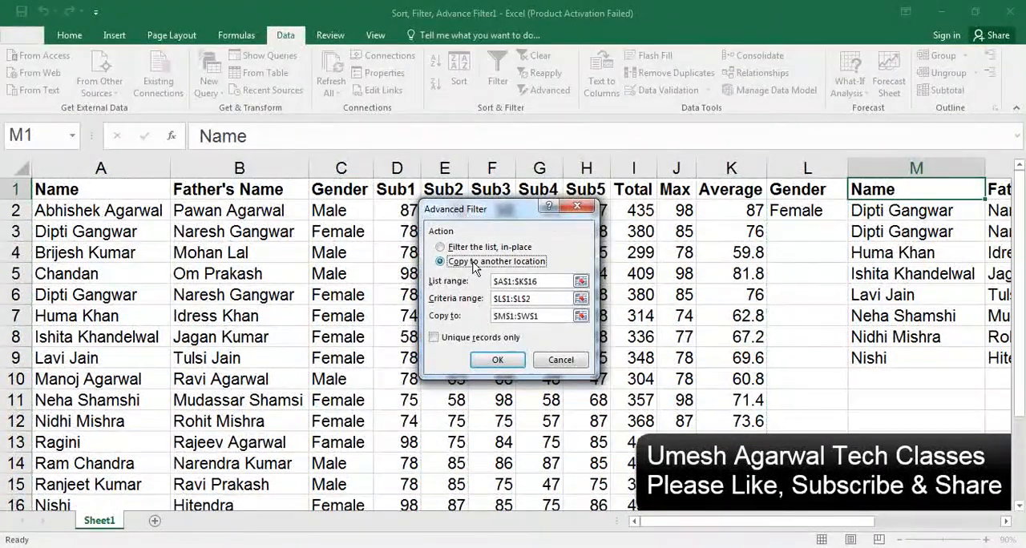
{"action": "left_click", "coordinate": [434, 338]}
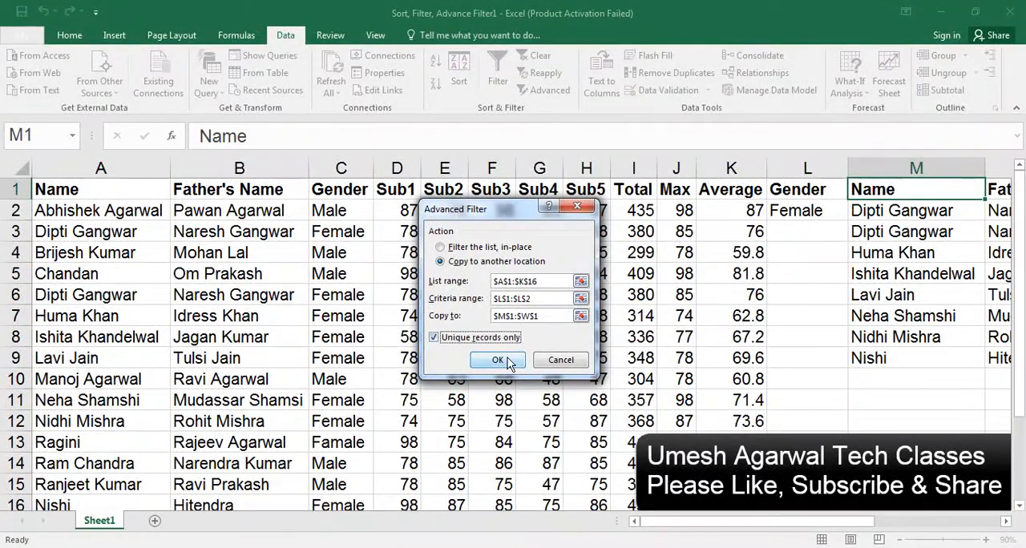
{"action": "left_click", "coordinate": [498, 359]}
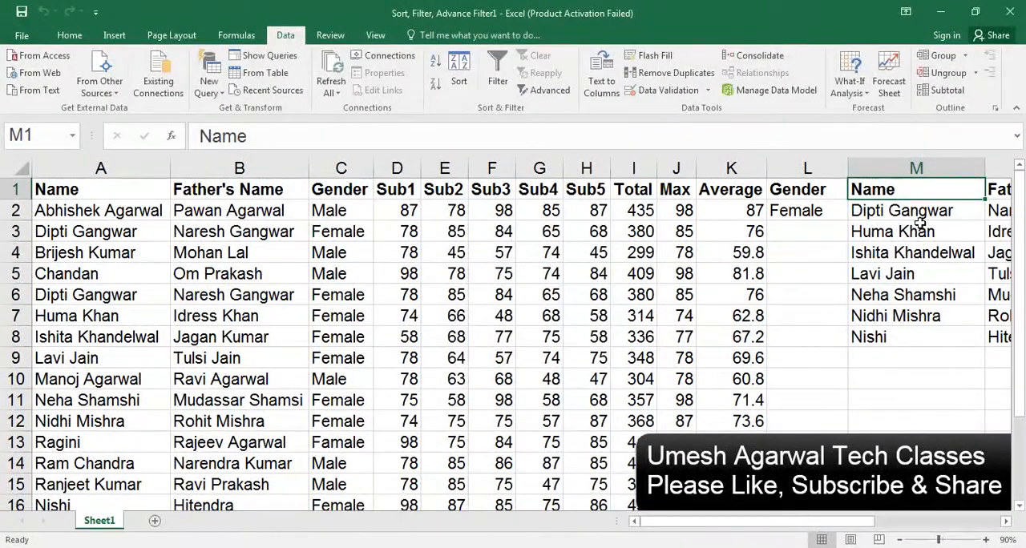